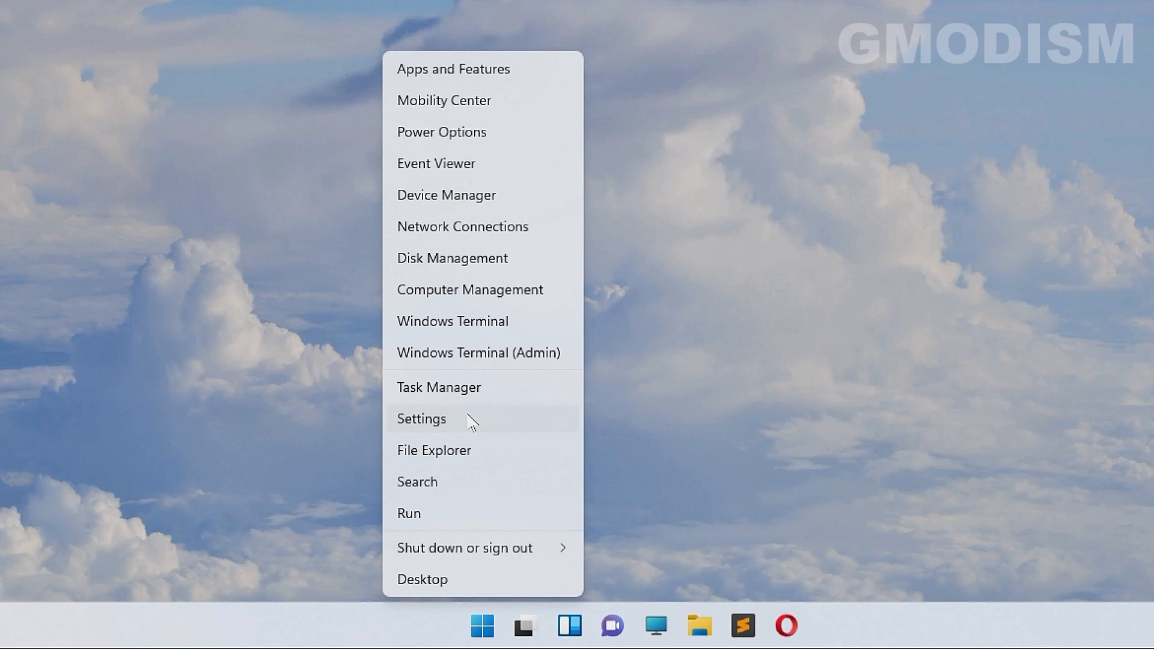
- Open Settings › Accounts › Family & other users and start adding another user
left_click(468, 415)
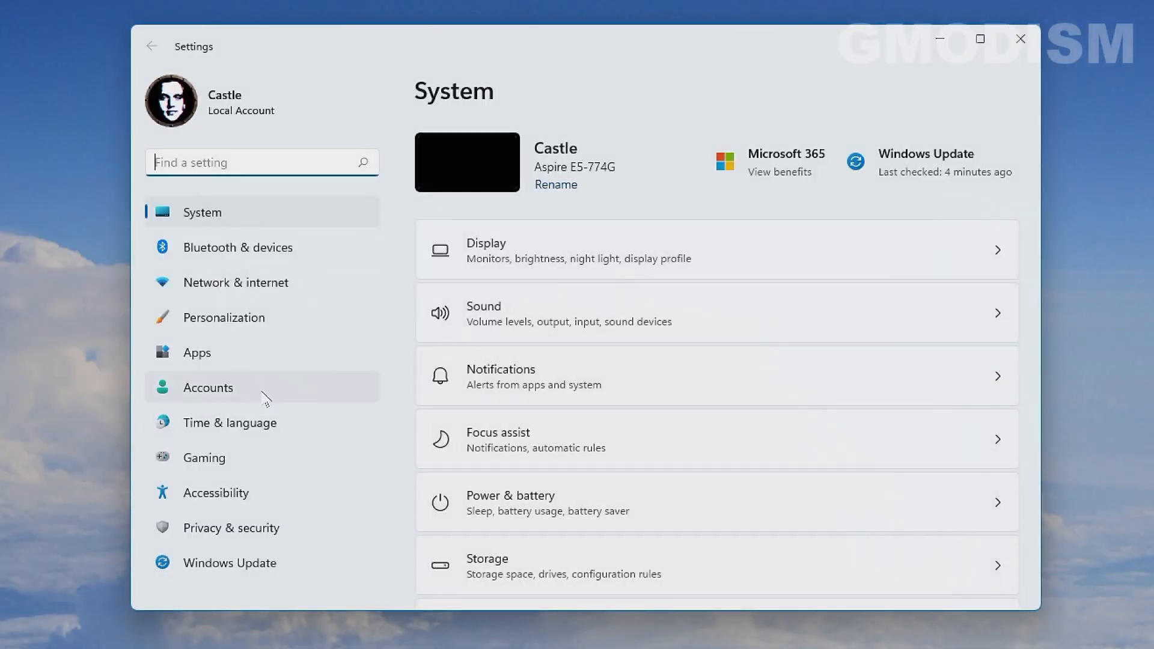
left_click(264, 398)
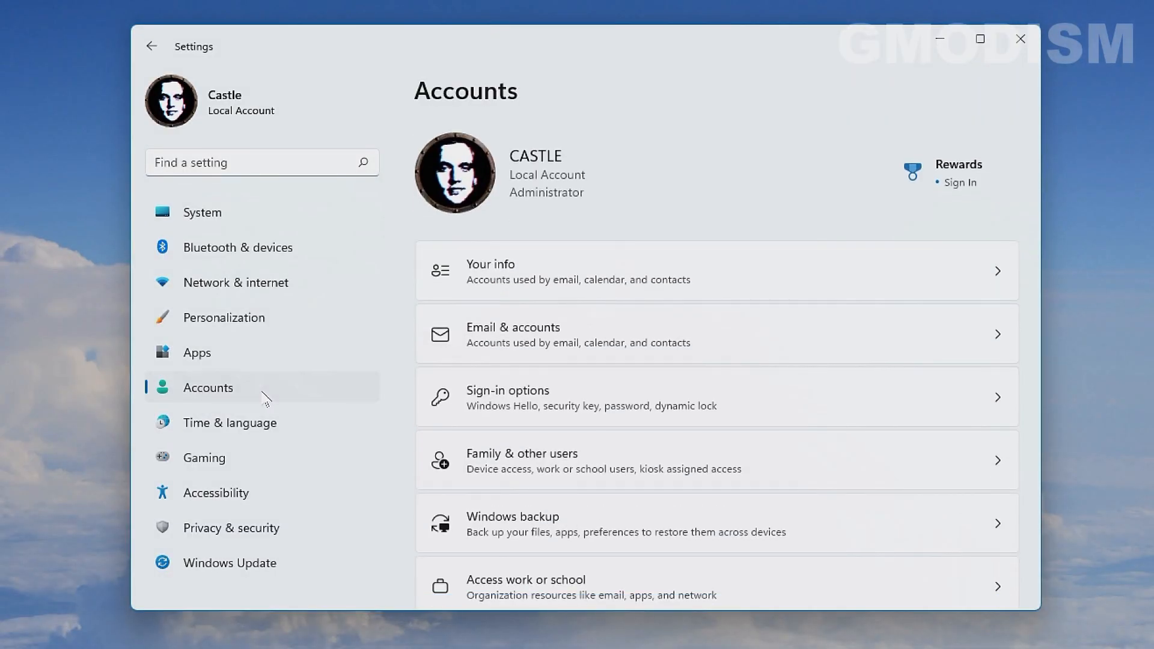
scroll(609, 424, "down", 2)
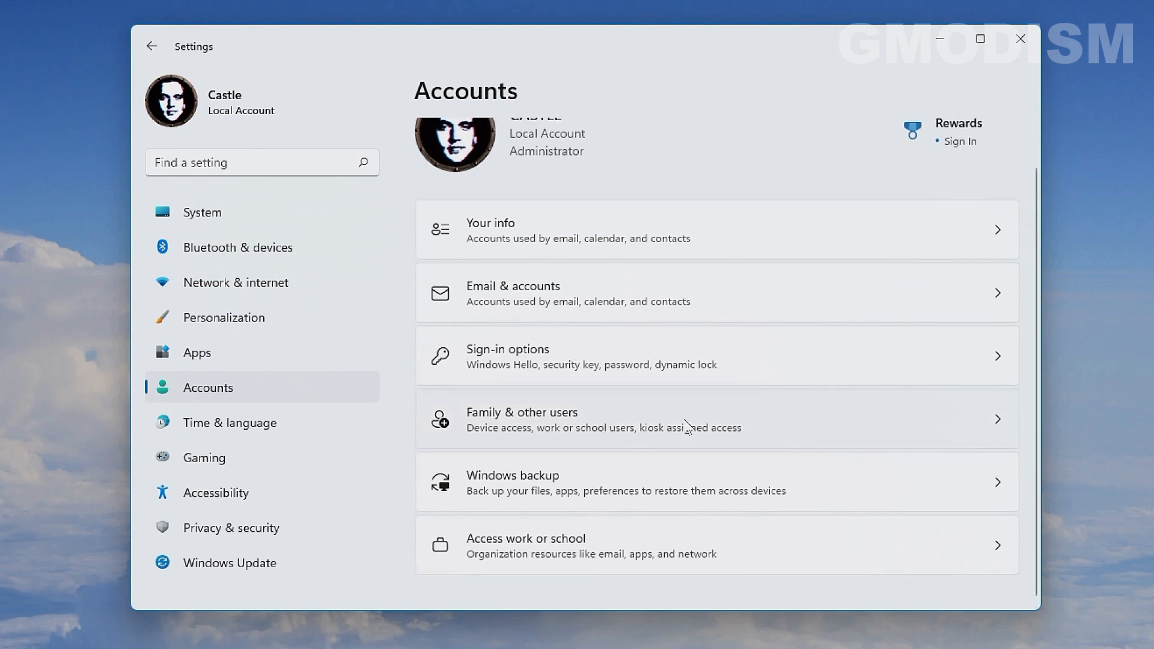
left_click(688, 425)
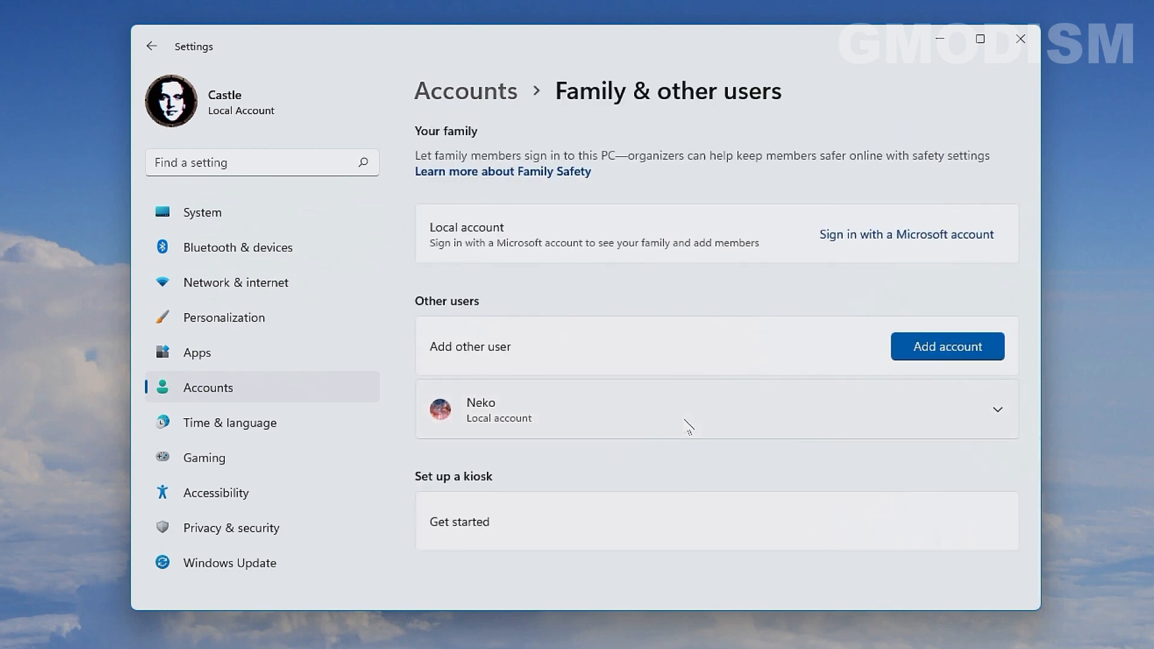
left_click(948, 351)
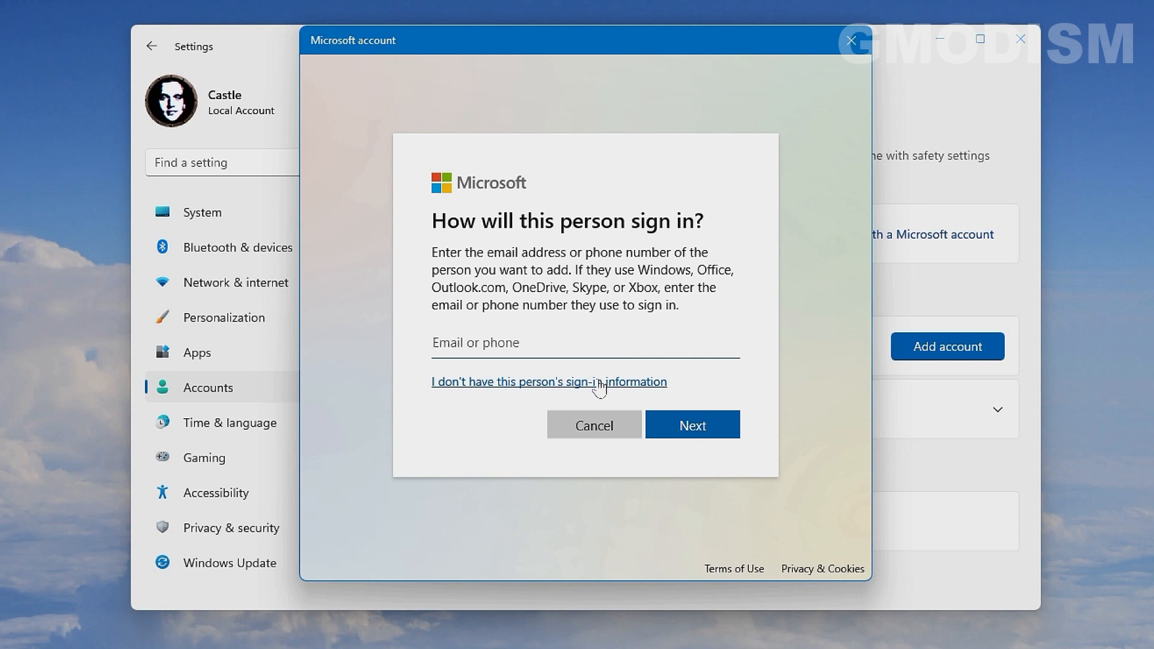
- Skip the sign-in information and choose to add a user without a Microsoft account
left_click(599, 385)
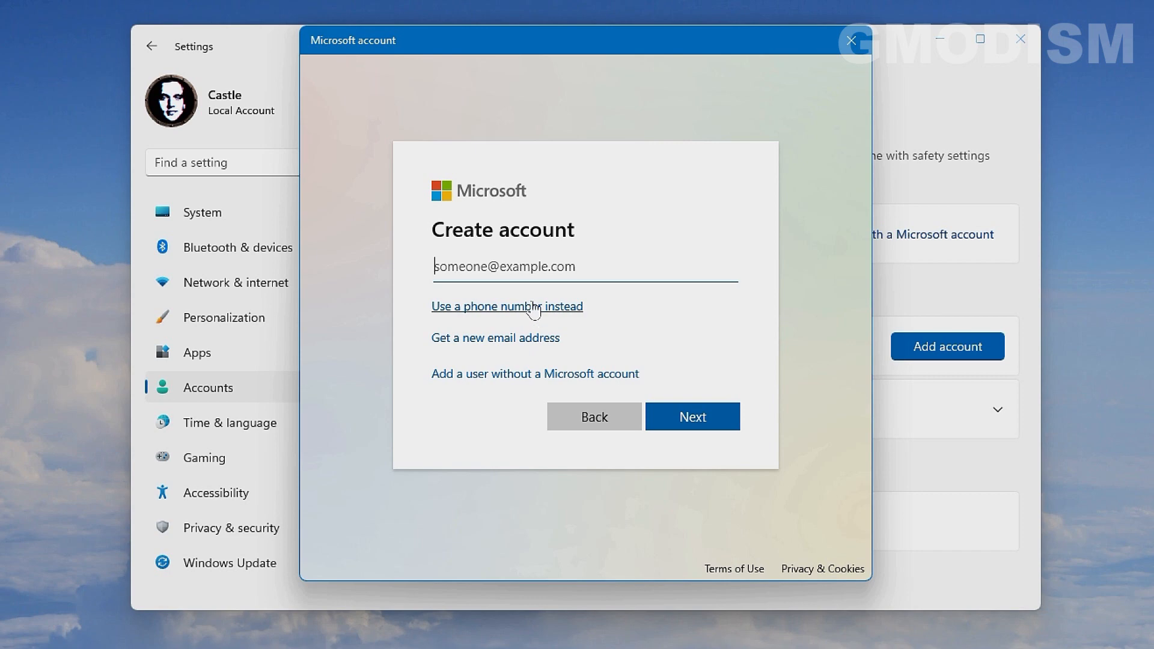
left_click(631, 375)
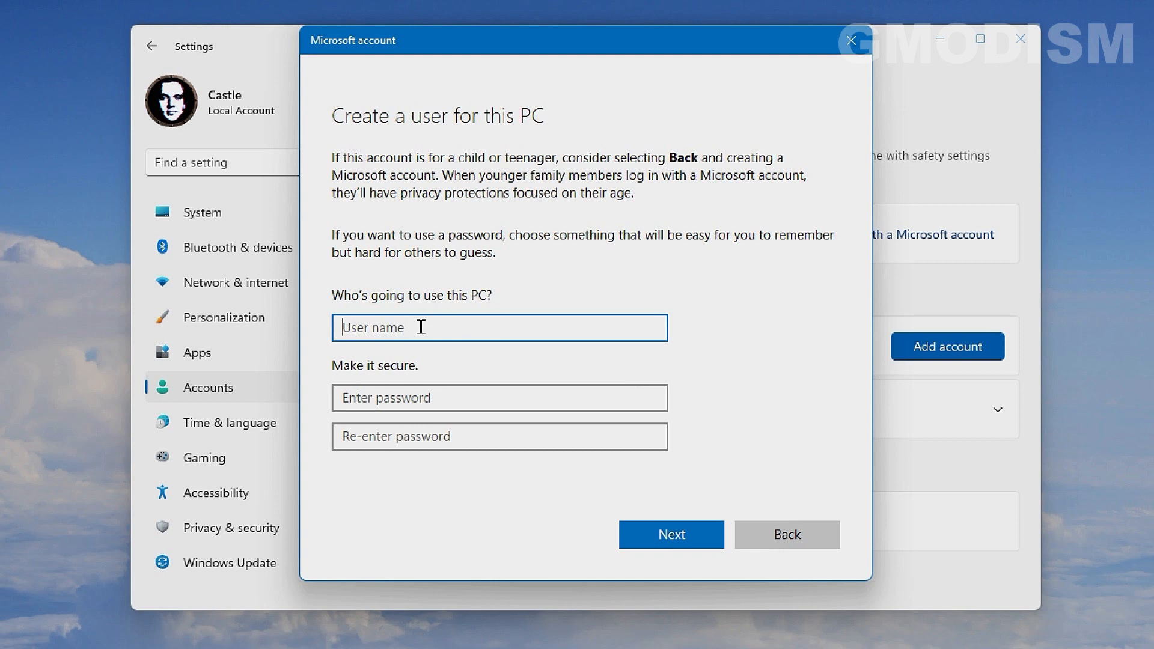
- Enter the user name Test, then type and confirm a password
type("Test")
left_click(441, 398)
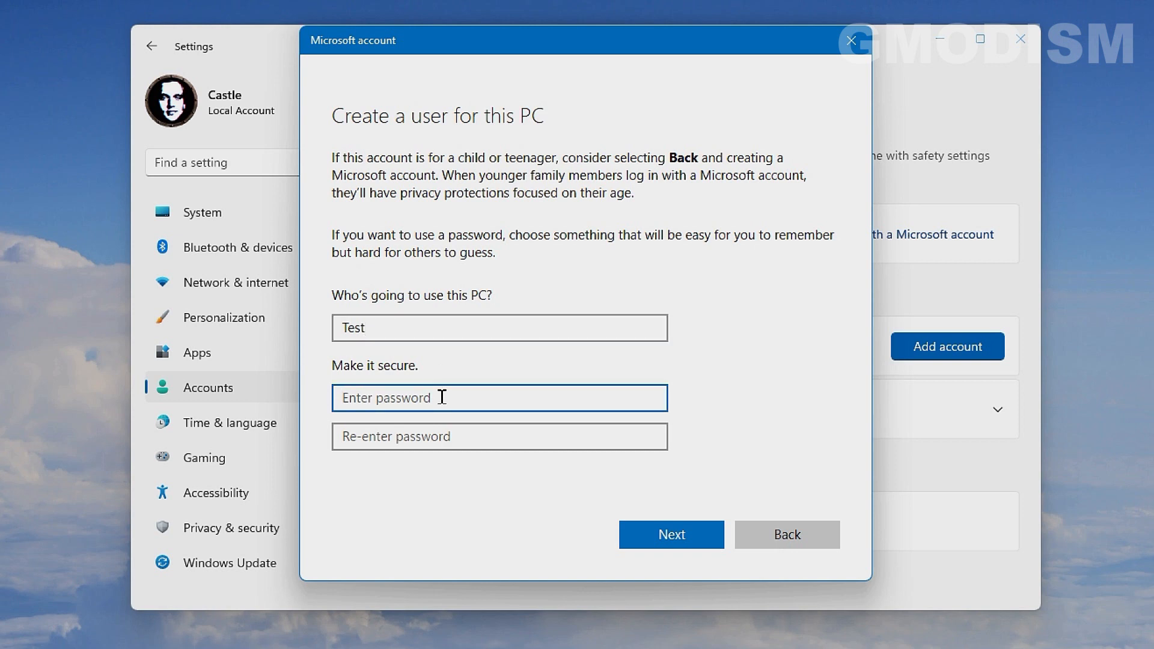
type("12")
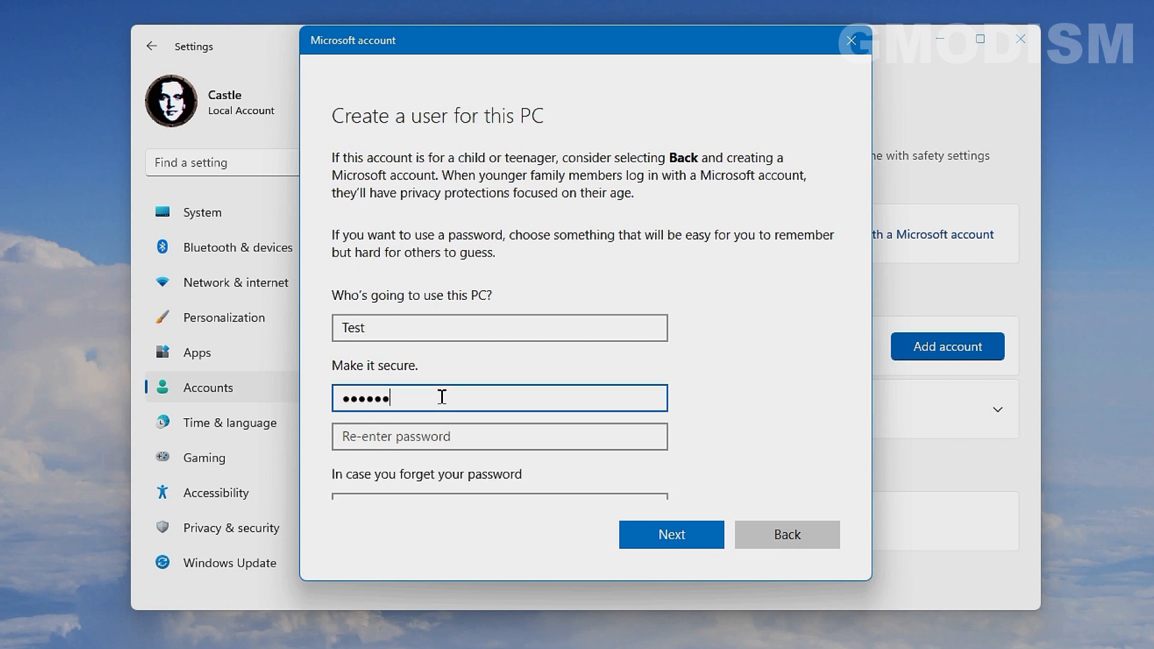
left_click(422, 424)
type("123")
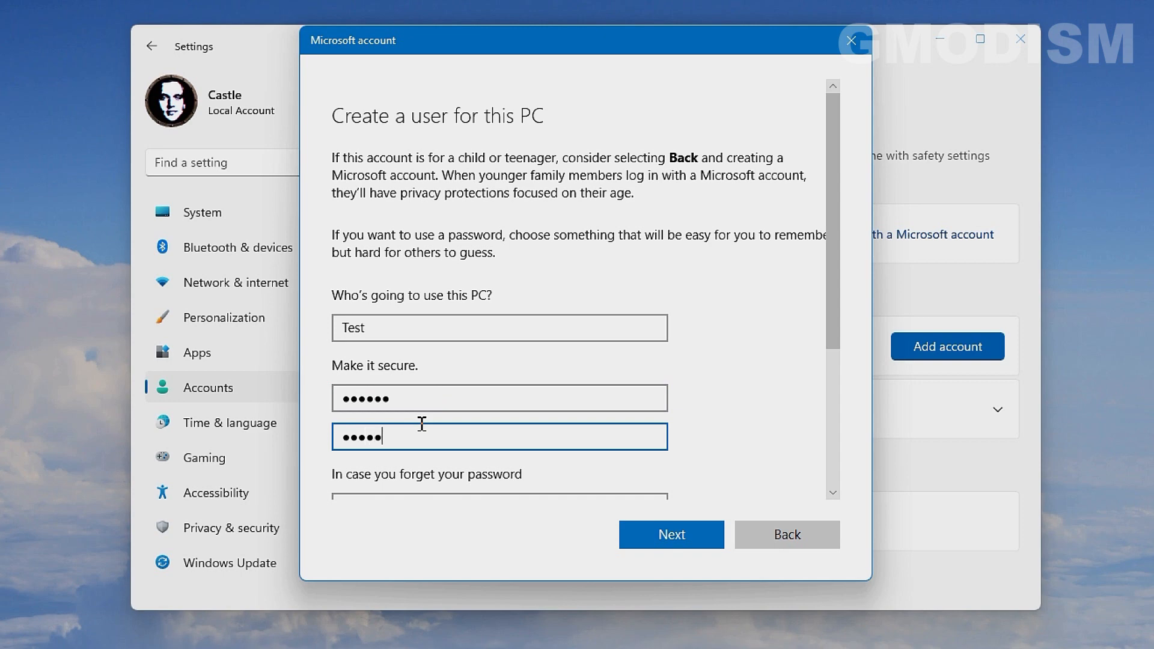
- Answer three security questions: birth city, city where parents met, and oldest cousin's name
scroll(422, 424, "down", 4)
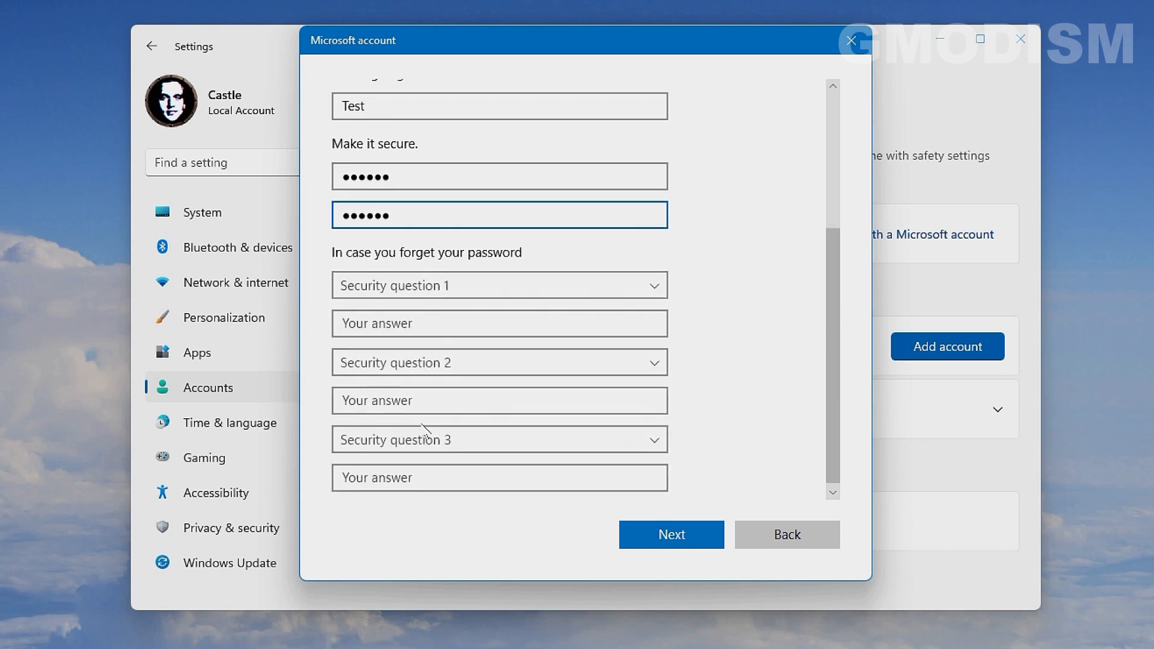
left_click(494, 286)
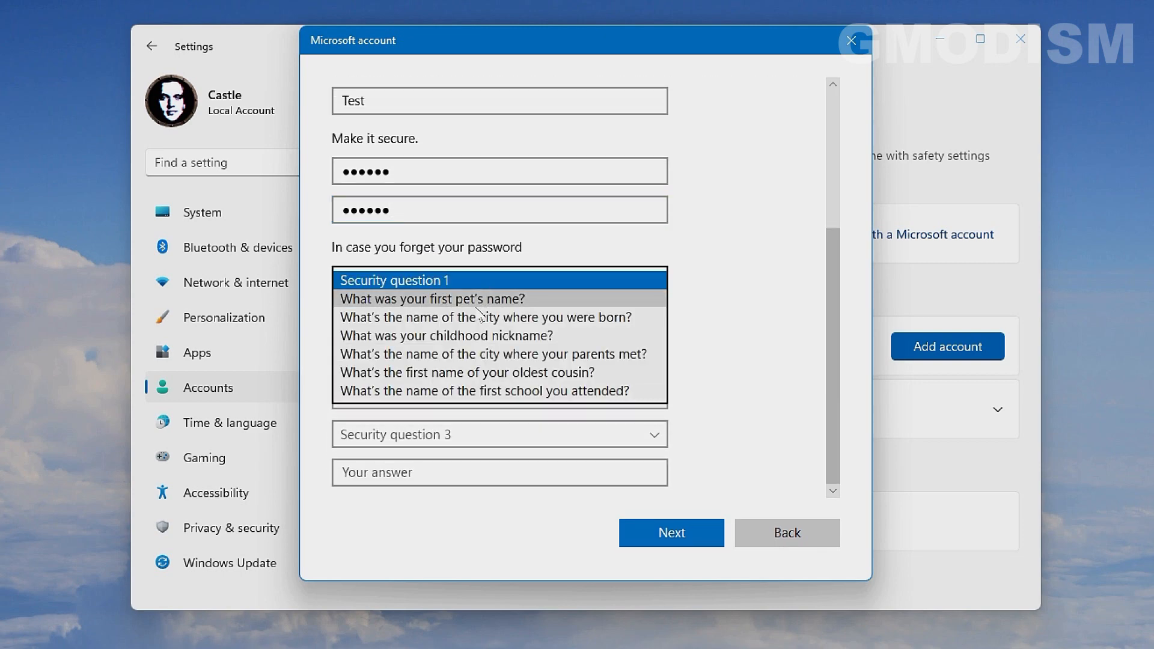
left_click(468, 313)
left_click(449, 319)
type("a")
left_click(394, 359)
left_click(475, 430)
left_click(460, 385)
type("a")
left_click(471, 434)
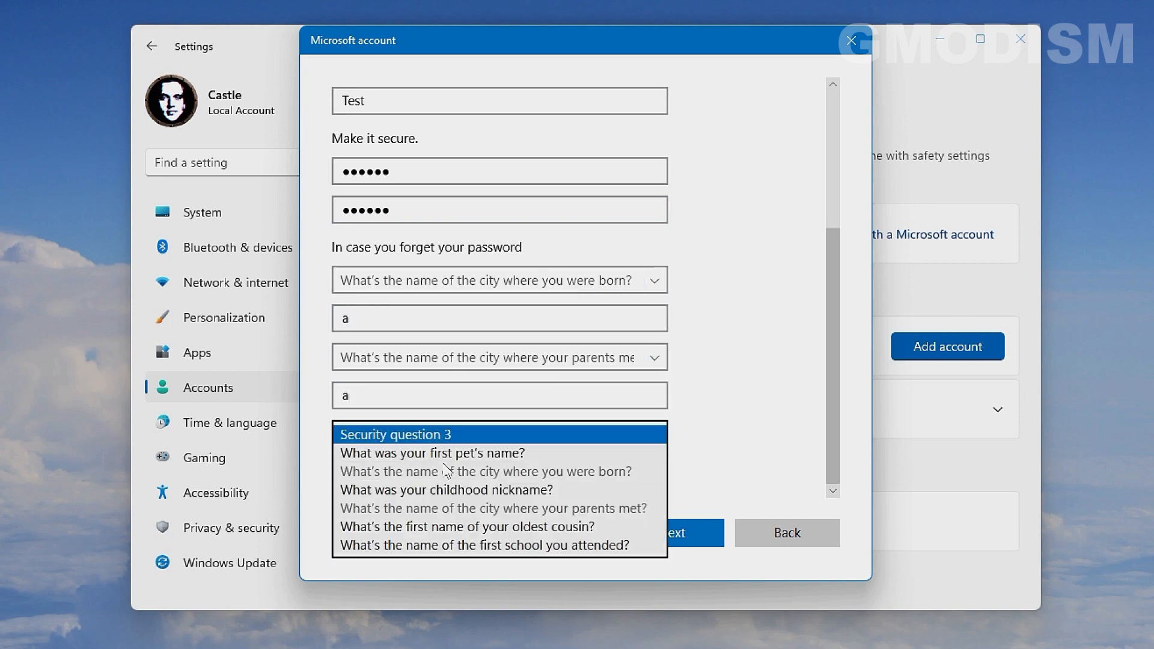
left_click(475, 515)
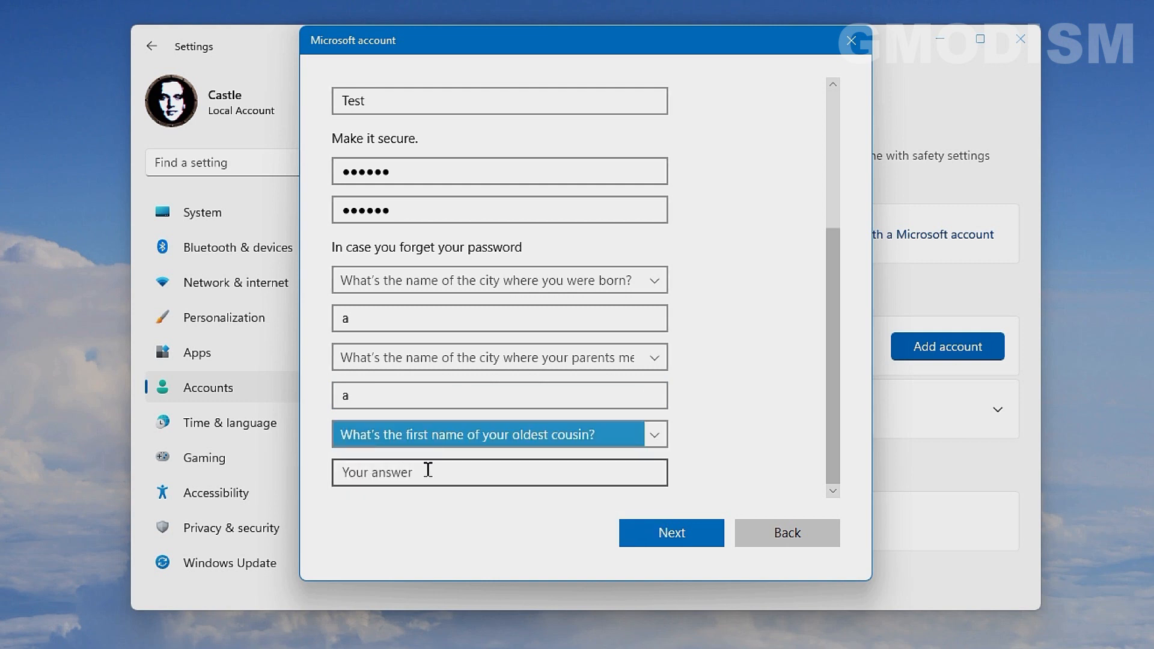
left_click(427, 470)
type("b")
key("Return")
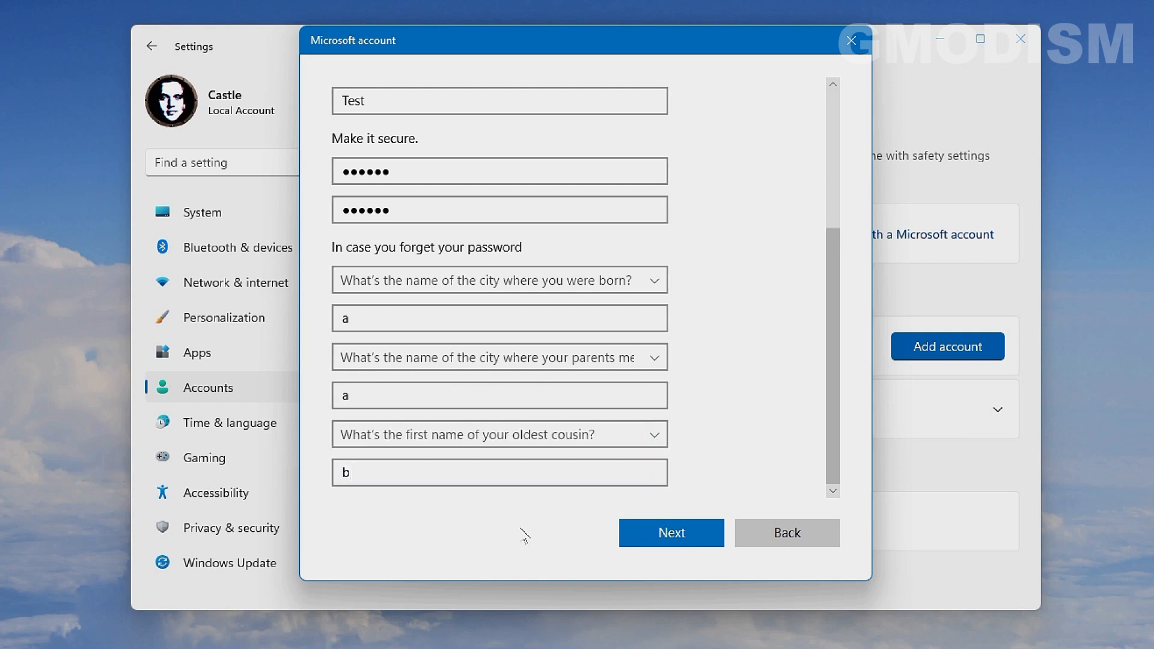
- Create the Test user and expand its row under Other users
left_click(678, 528)
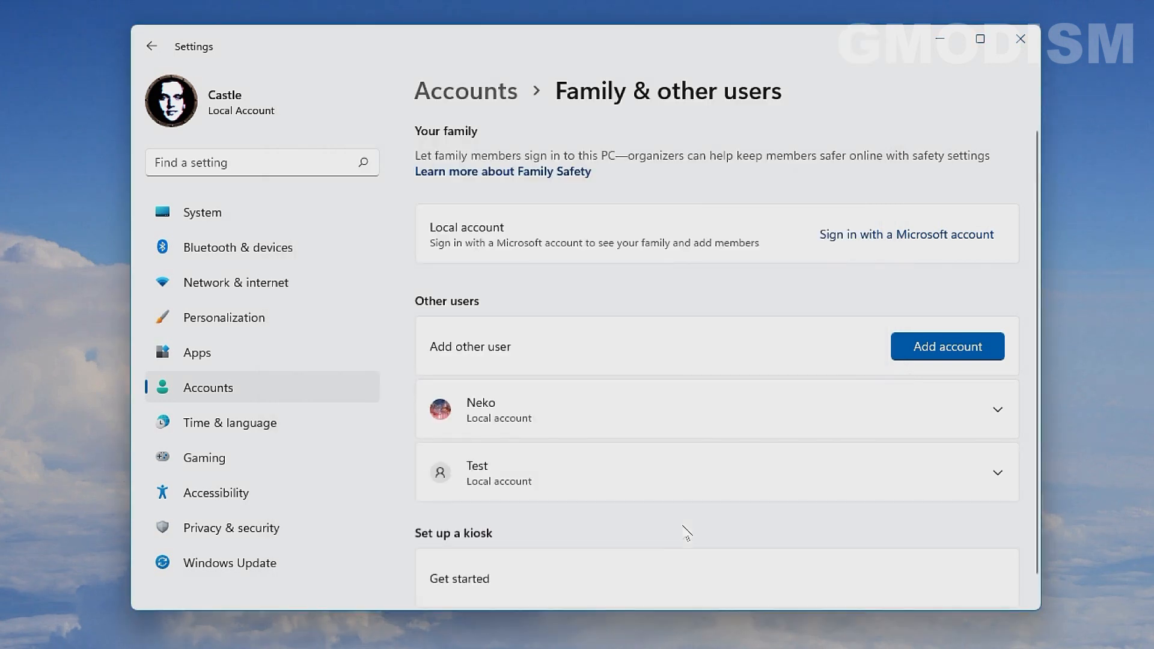
scroll(685, 532, "down", 1)
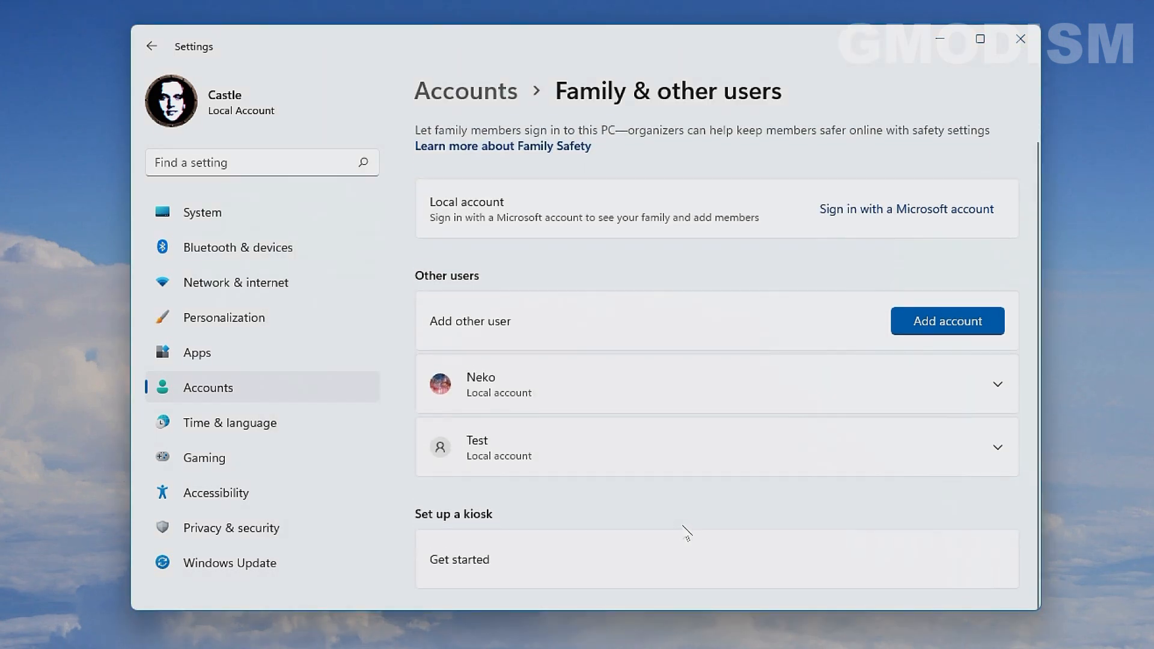
left_click(993, 458)
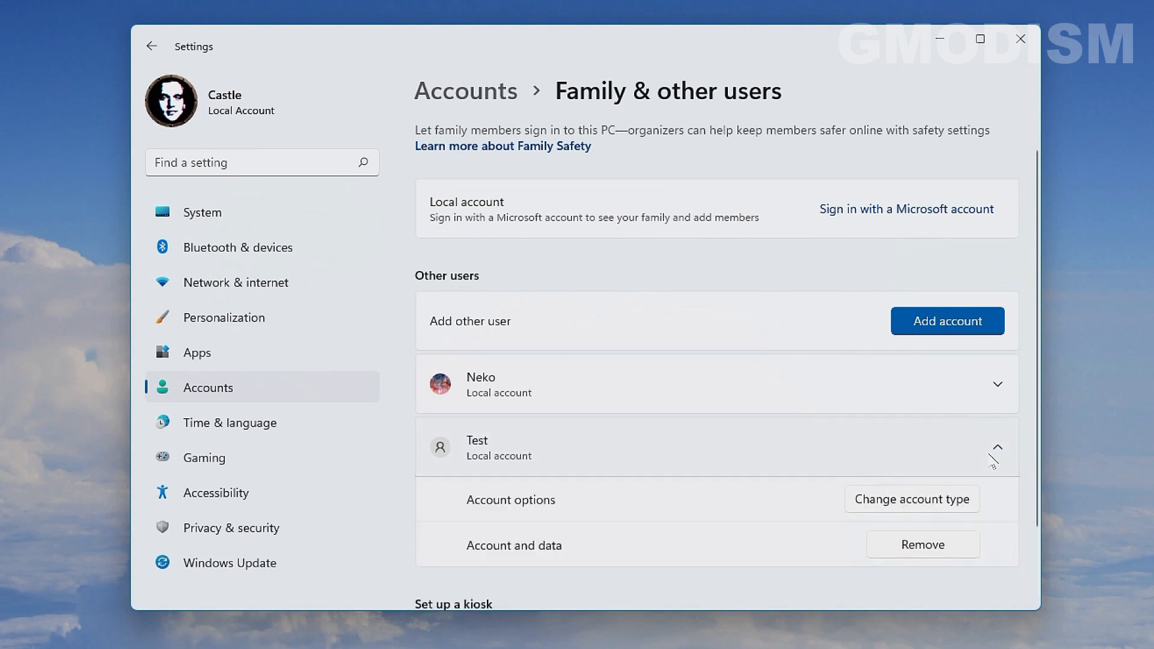
left_click(993, 460)
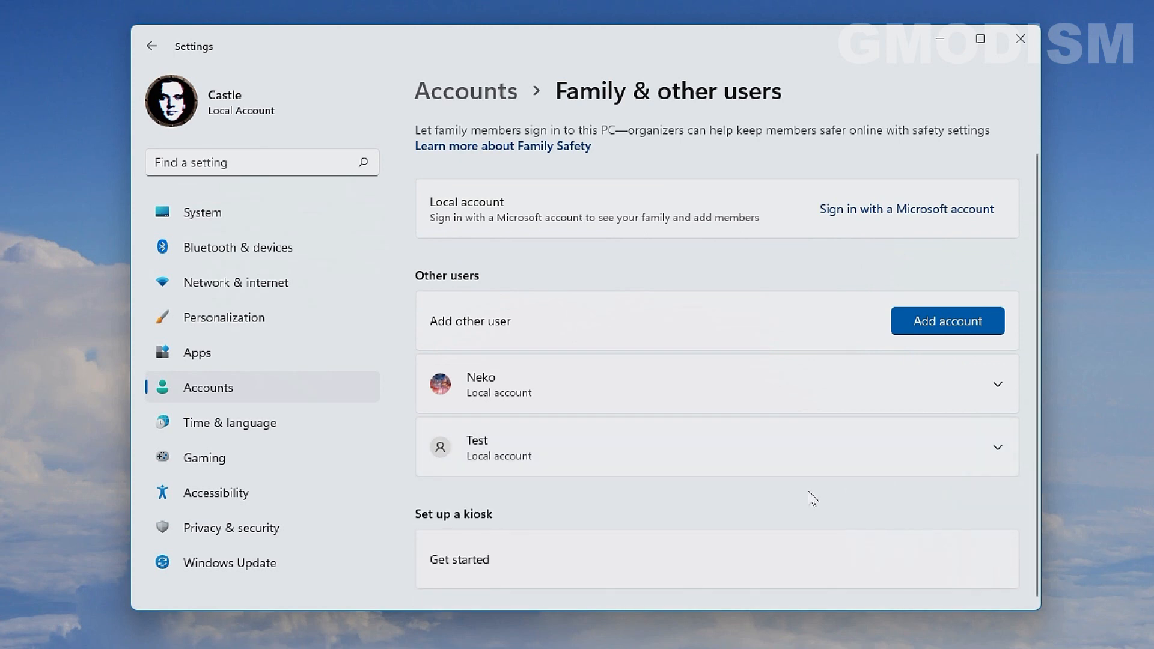
left_click(997, 454)
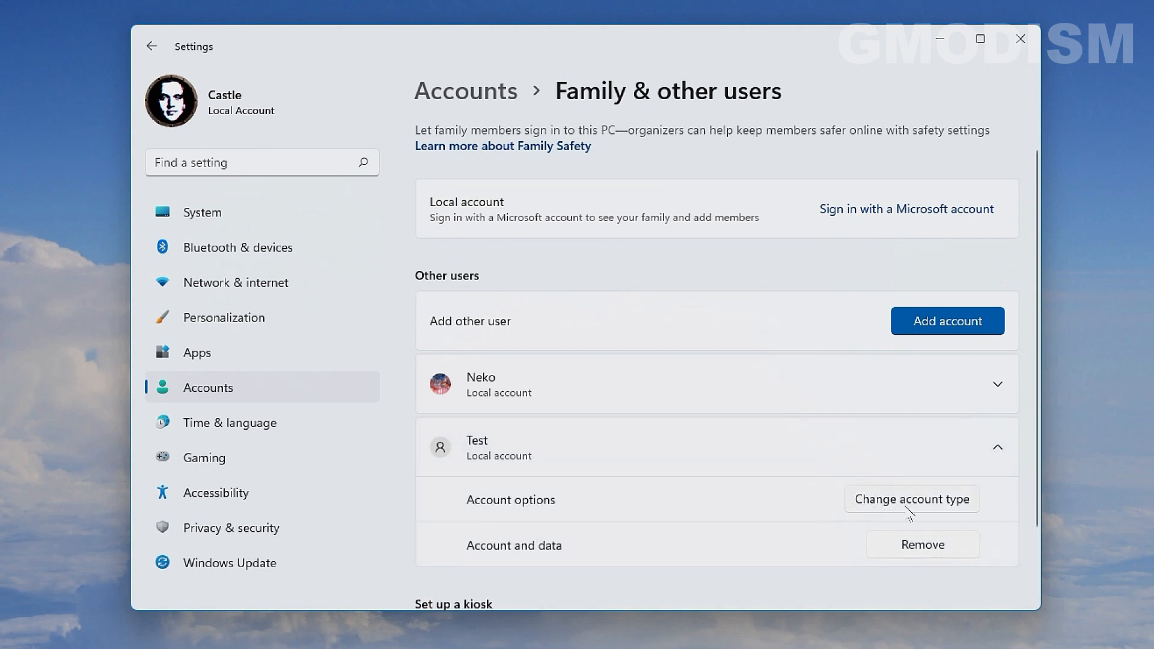
left_click(912, 505)
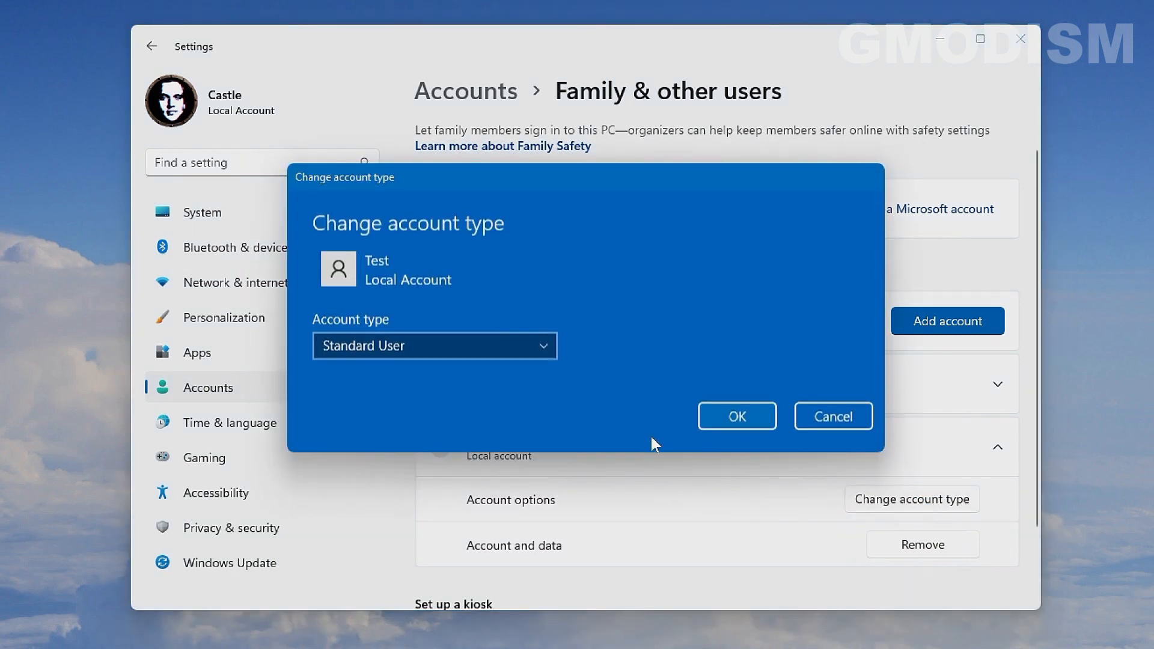
left_click(542, 344)
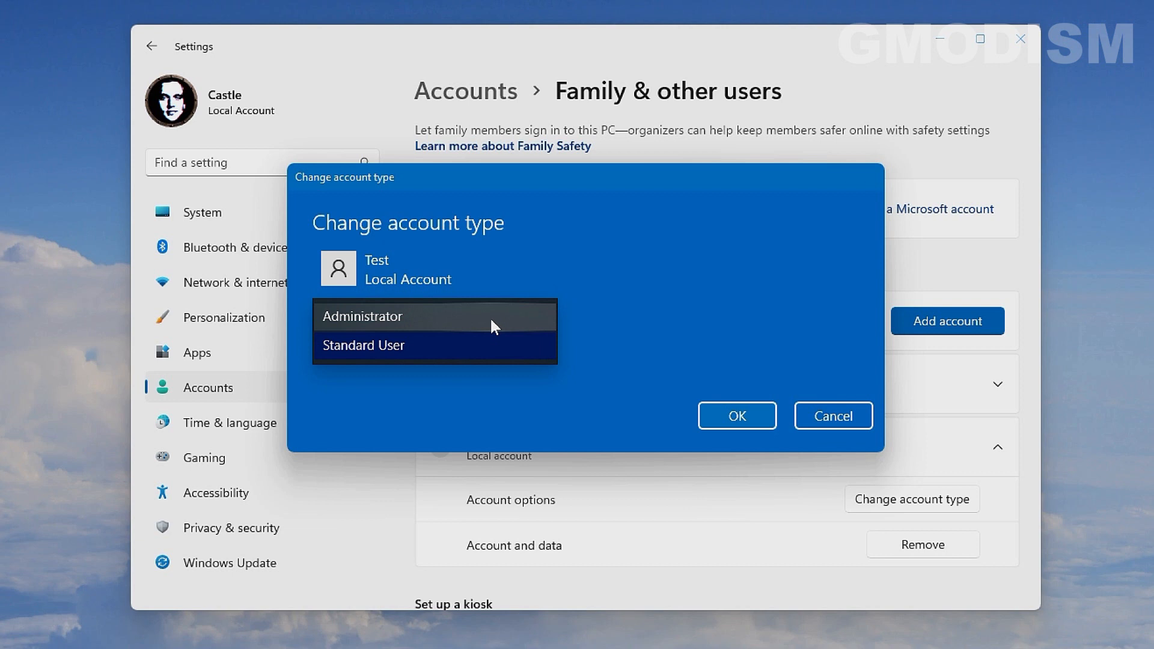
left_click(519, 316)
left_click(517, 342)
left_click(502, 375)
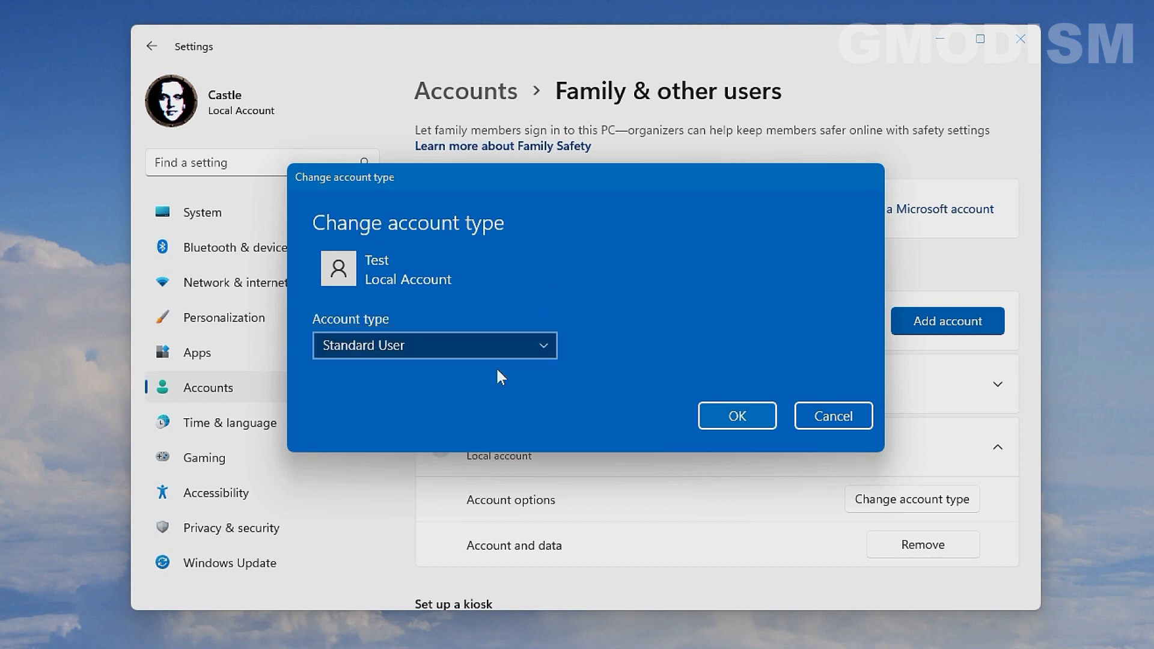
left_click(854, 416)
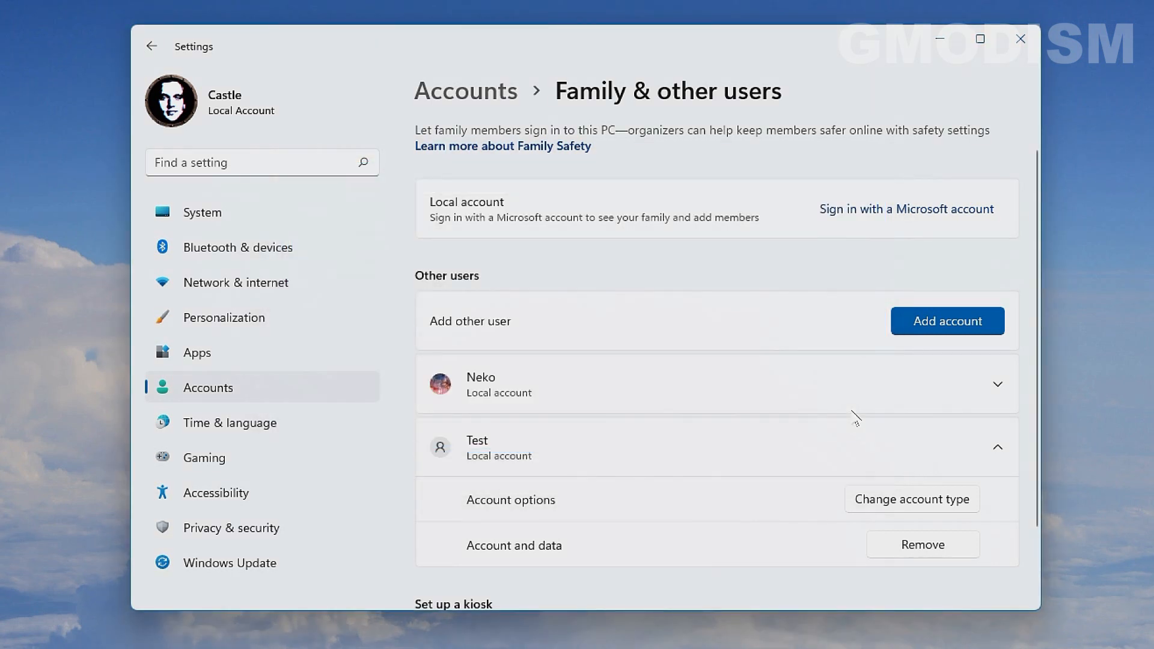
- Add another user by requesting a new outlook.com address and entering the chosen address name
scroll(853, 417, "down", 3)
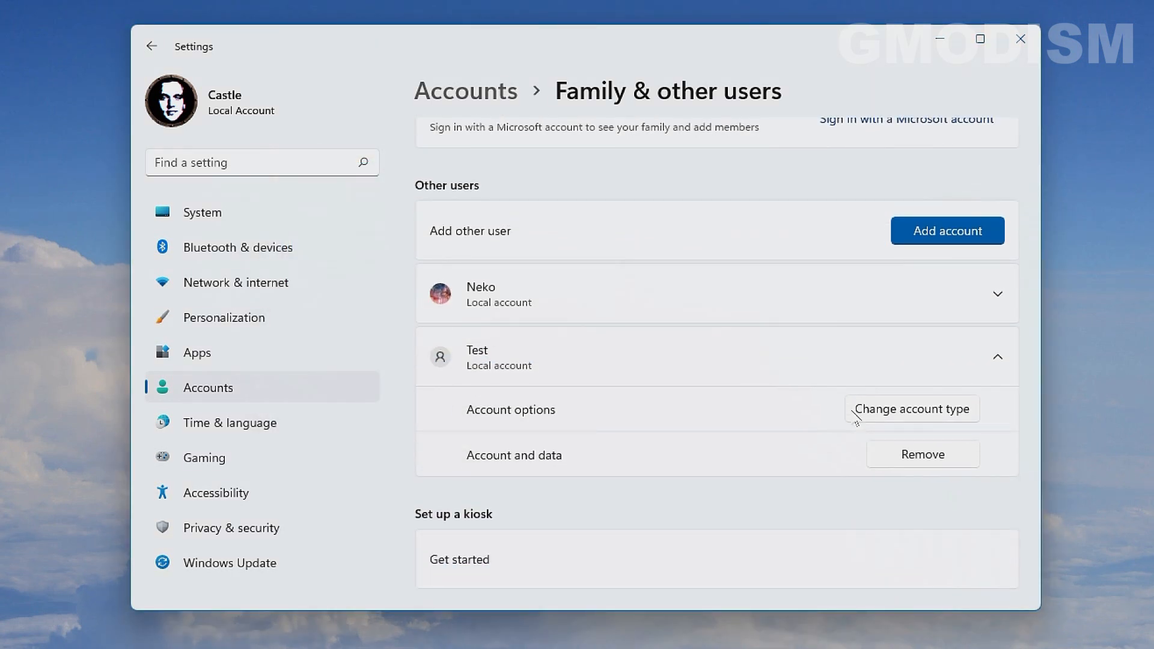
scroll(854, 416, "up", 3)
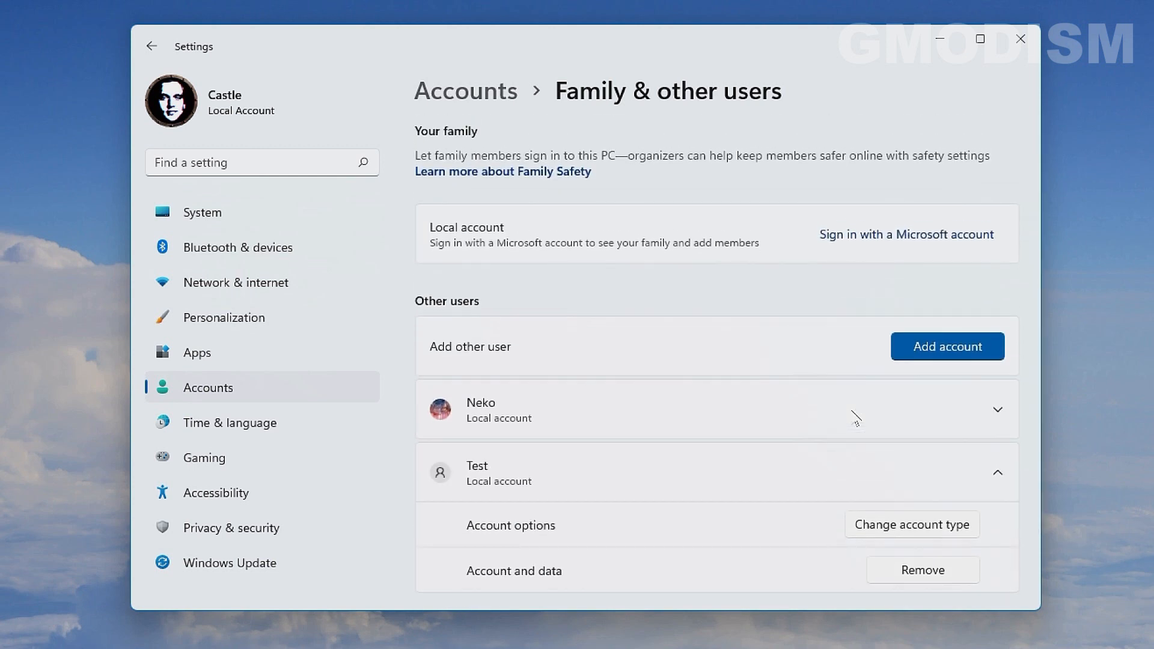
left_click(934, 347)
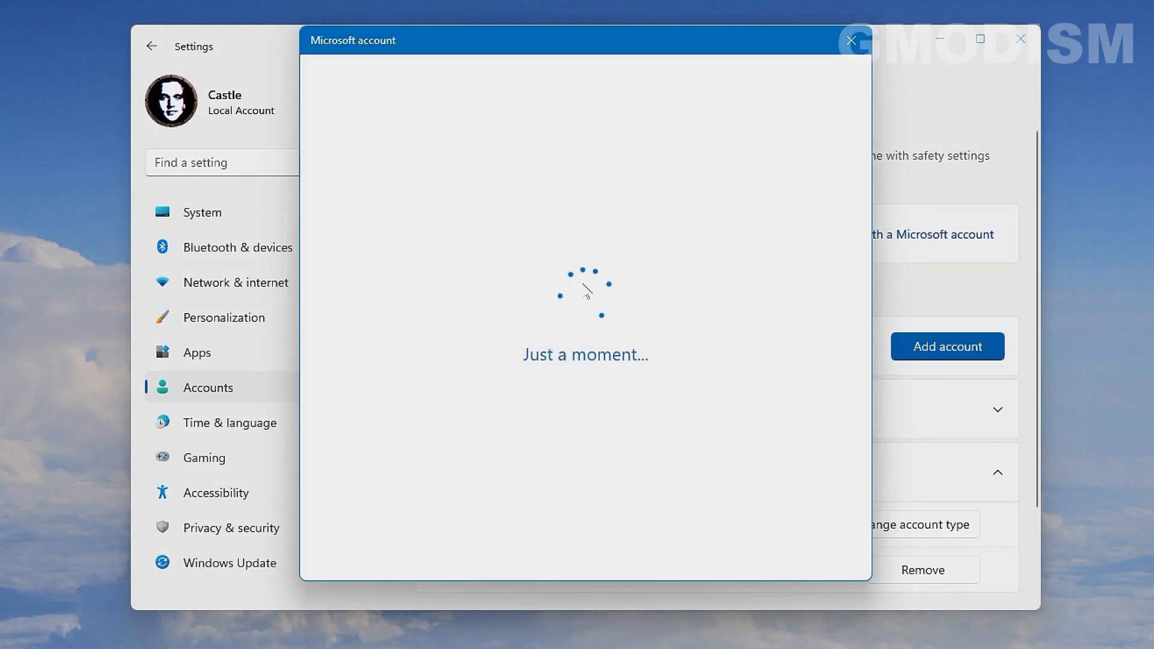
left_click(533, 383)
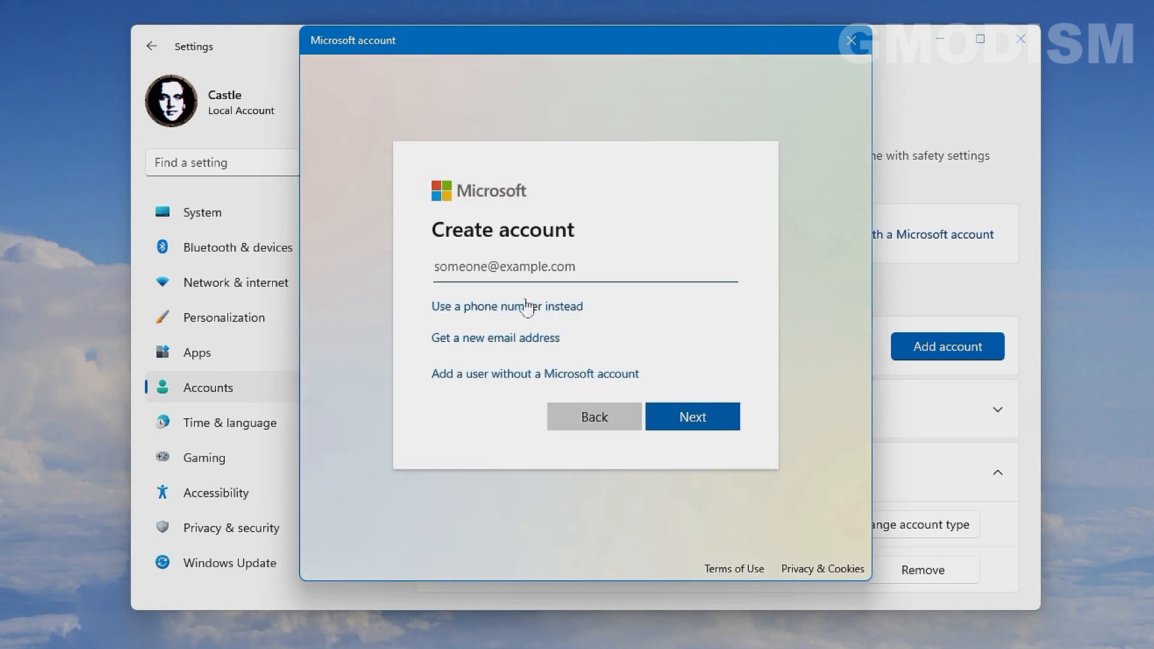
left_click(490, 337)
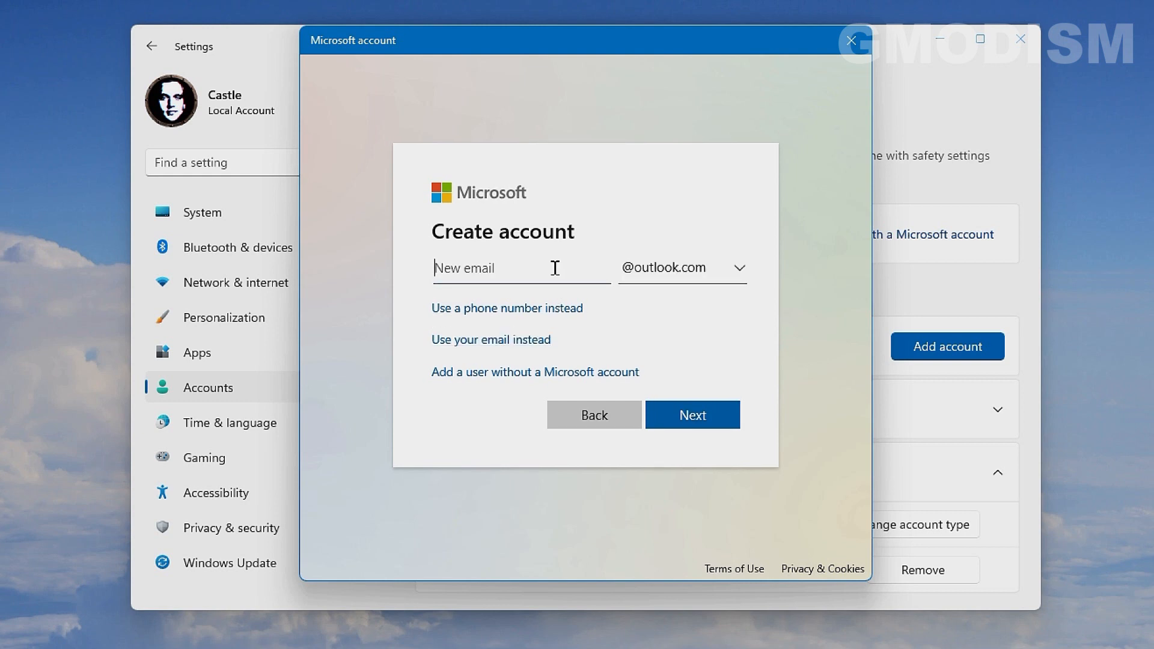
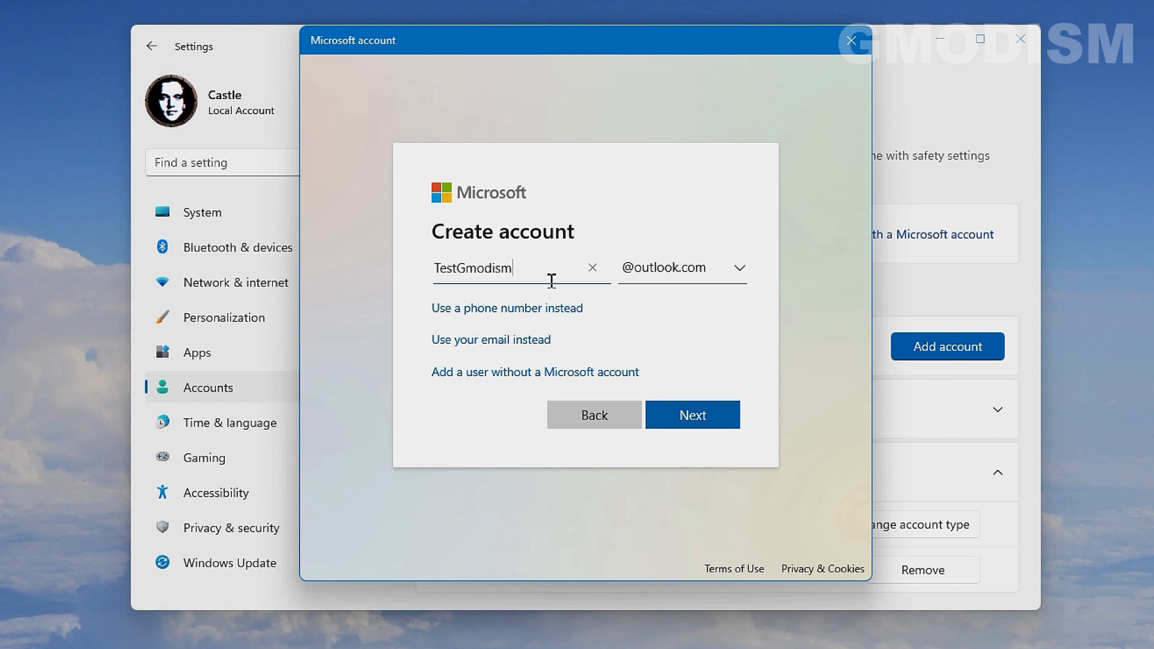
left_click(717, 426)
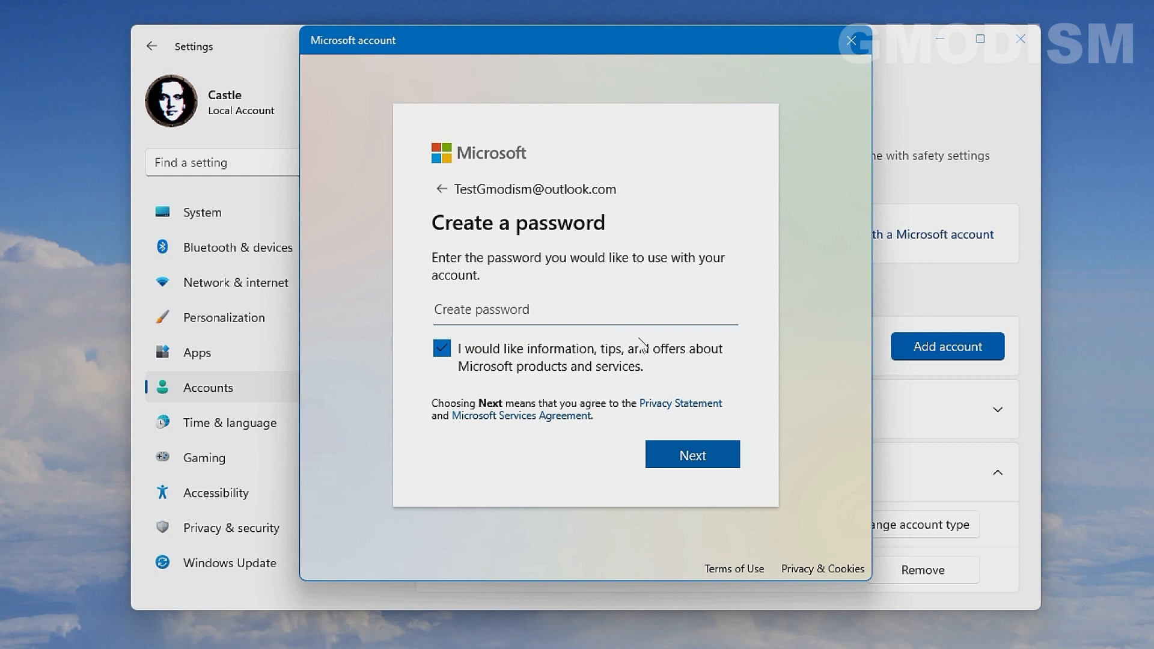
- Set the new account's password, then enter its first and last name
type("••••••••")
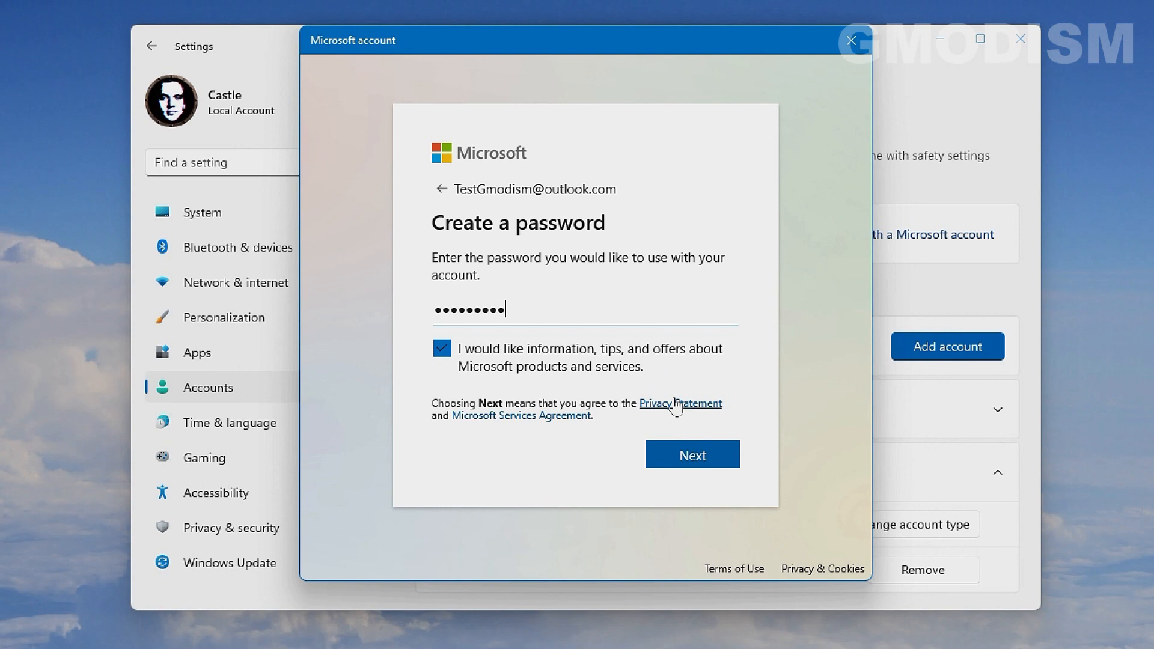
left_click(701, 460)
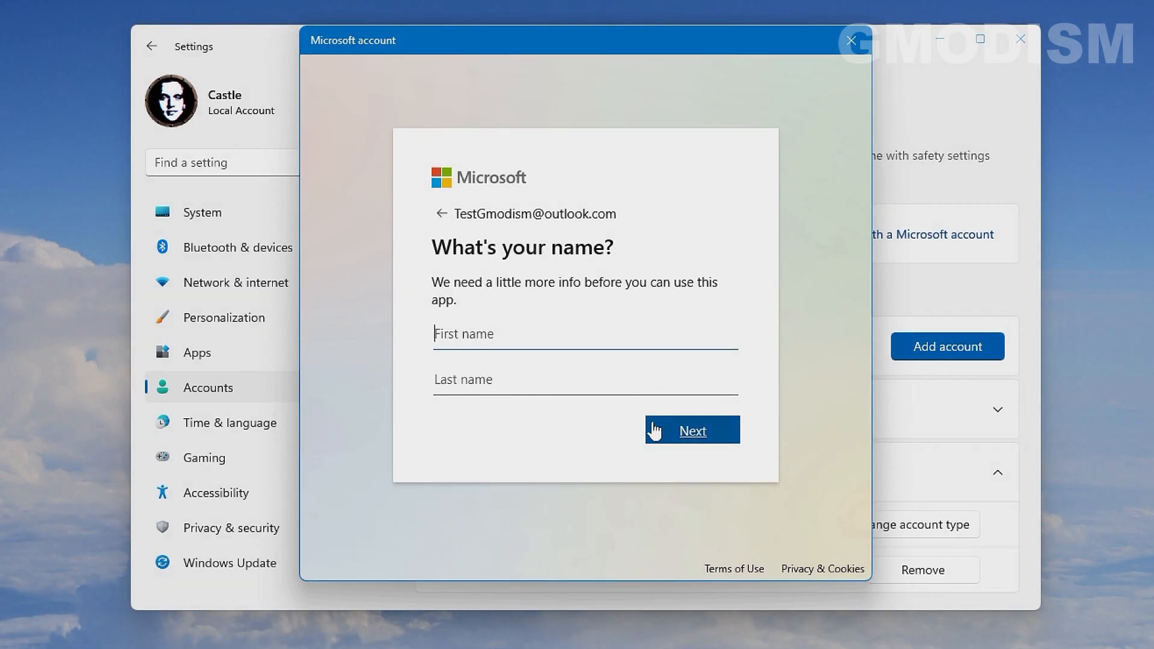
type("Abc")
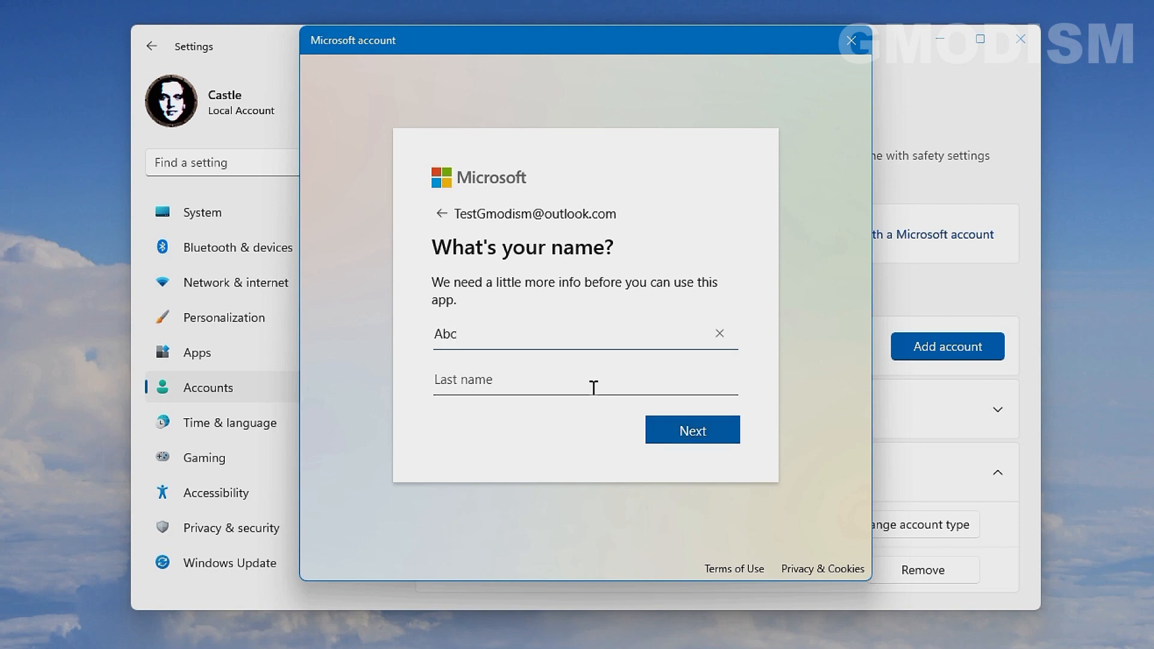
left_click(582, 384)
type("Abc")
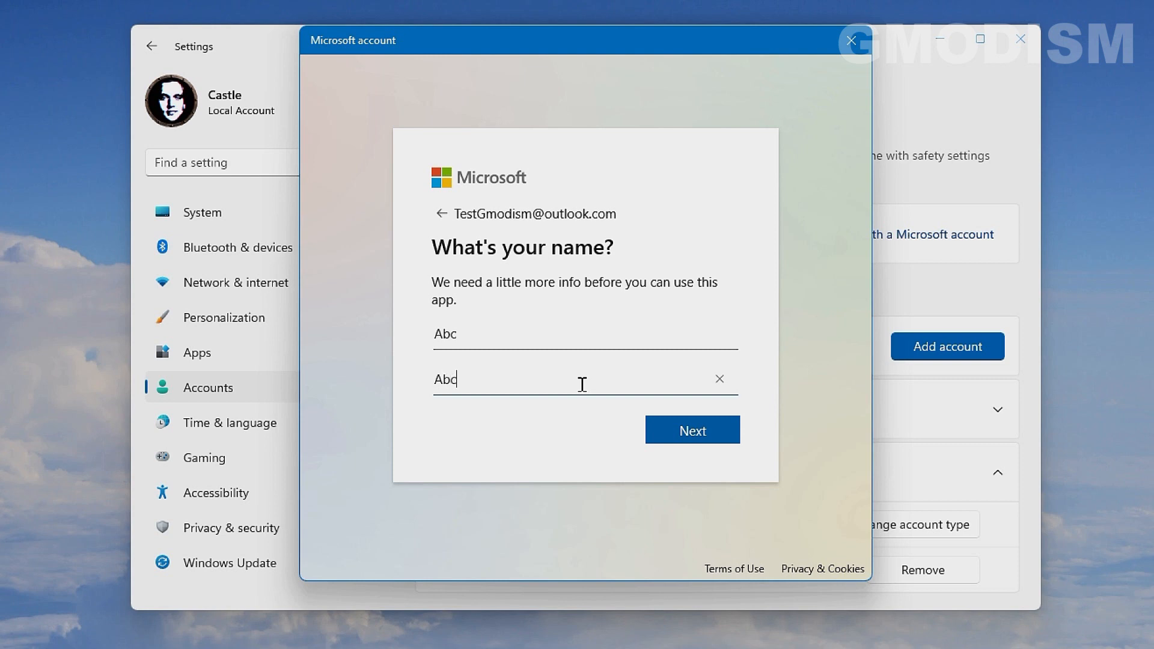
left_click(685, 431)
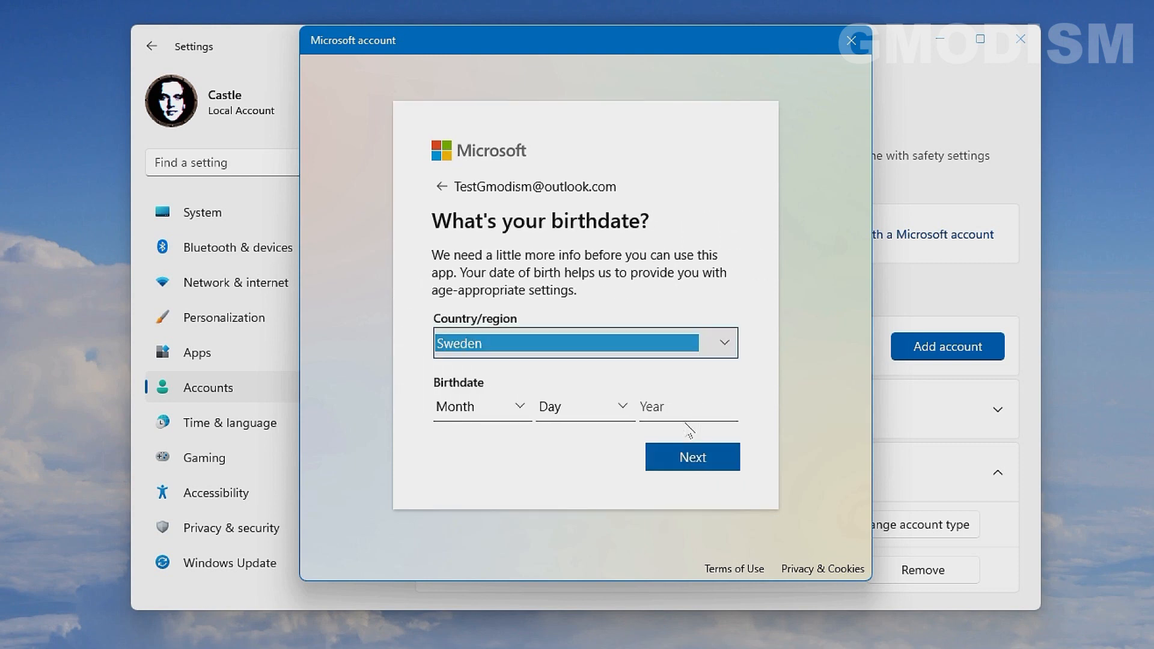
- Choose Taiwan as the country, enter birthdate July 8, 1999, and submit
left_click(727, 337)
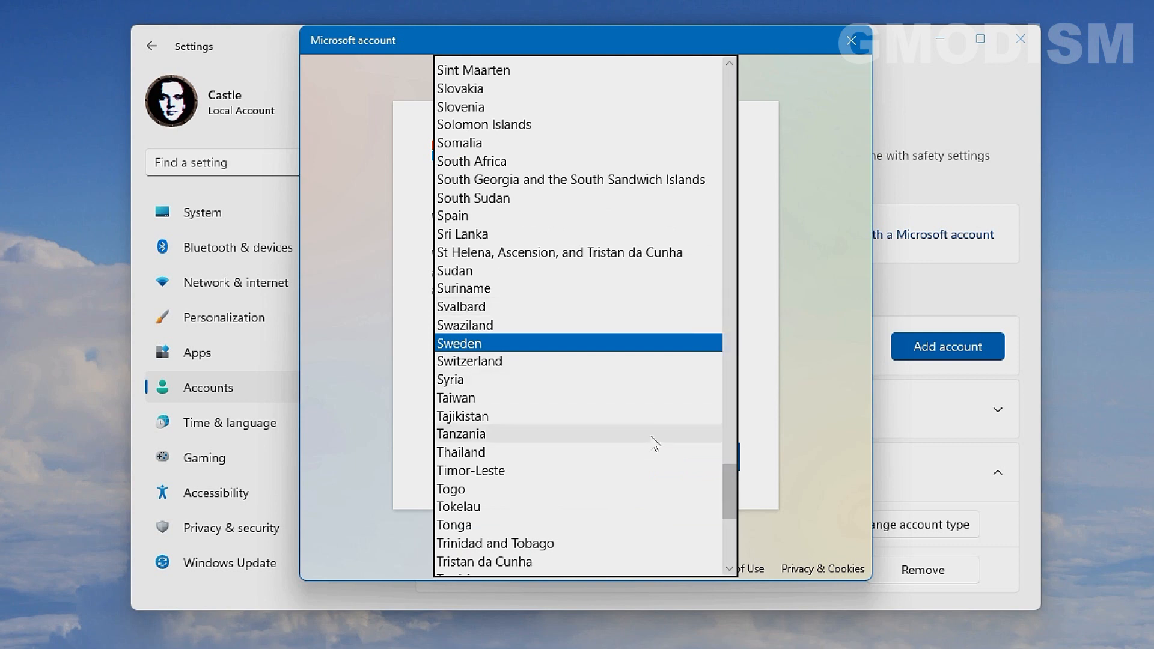
left_click(595, 400)
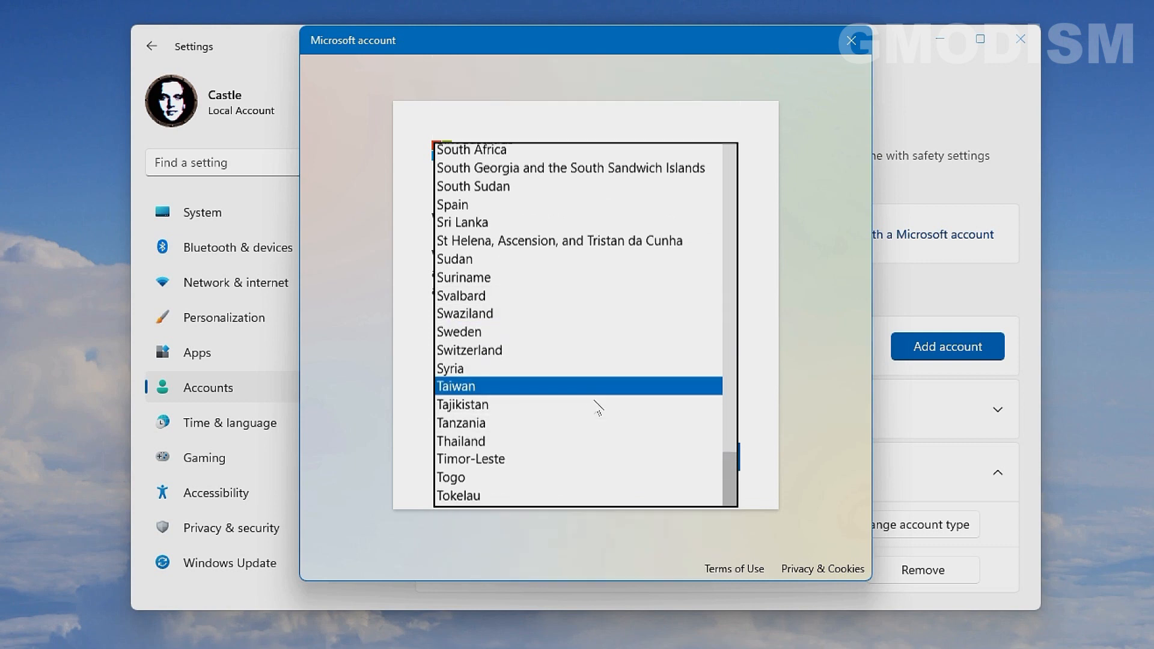
left_click(498, 407)
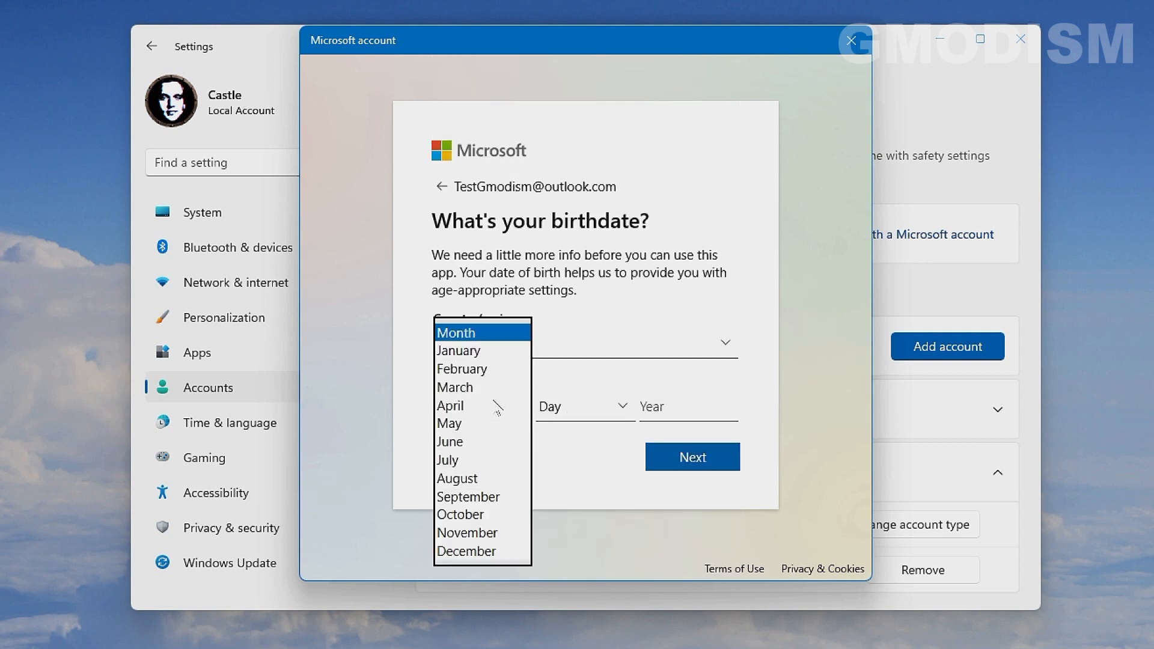
left_click(489, 462)
left_click(588, 403)
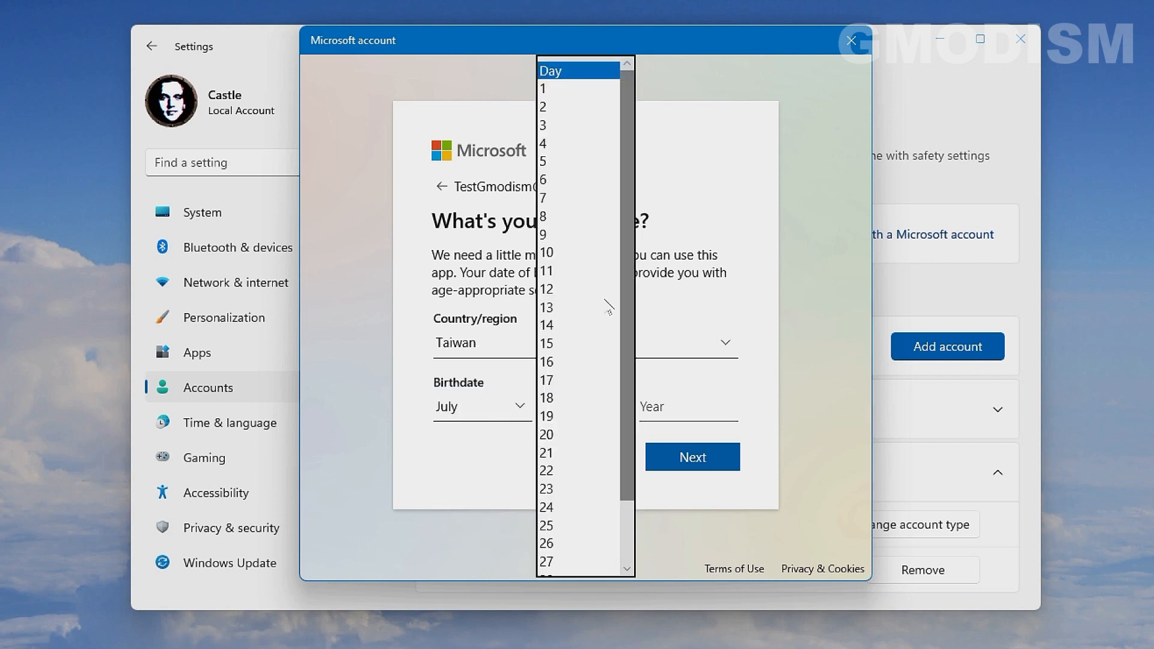
left_click(570, 222)
left_click(693, 403)
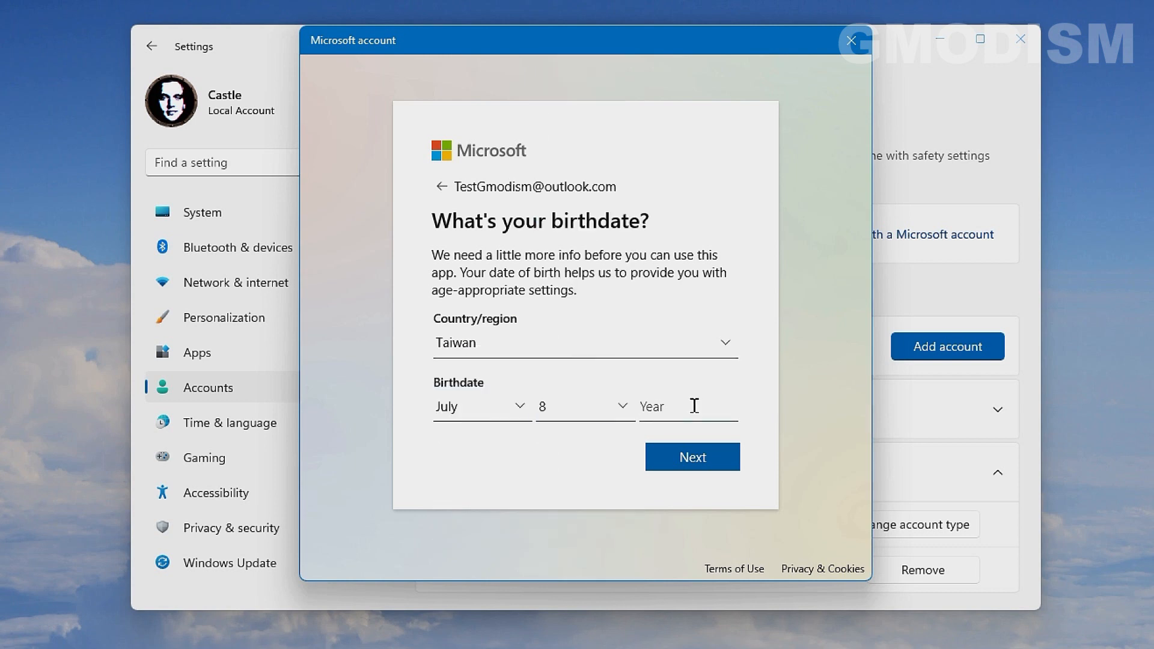
type("1999")
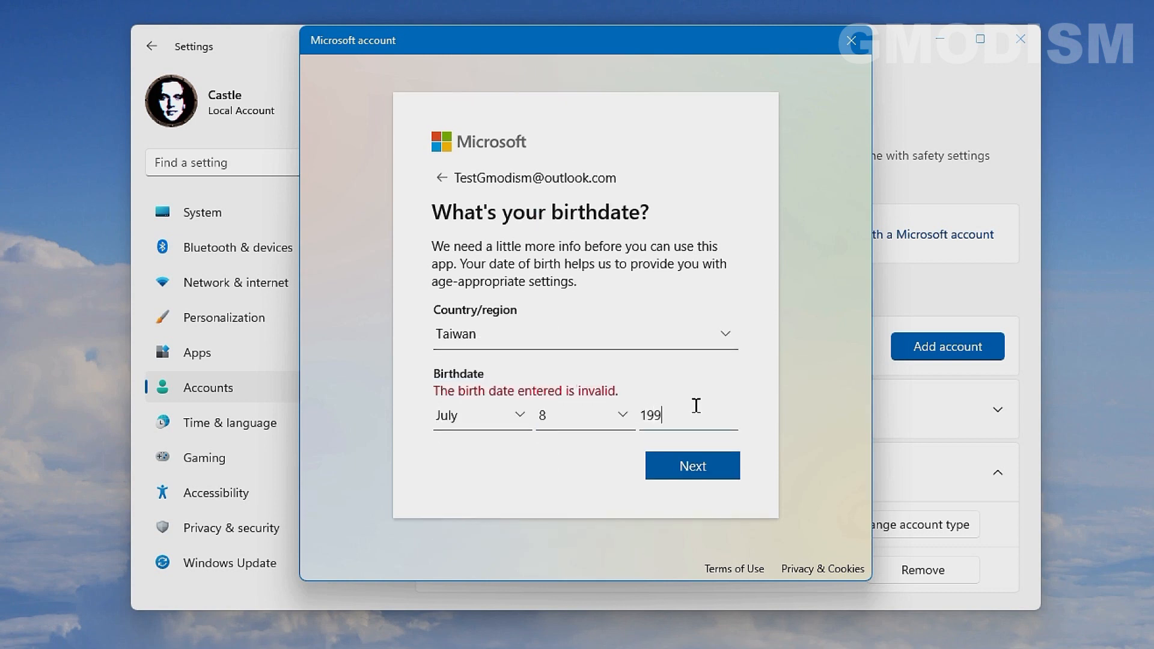
left_click(691, 455)
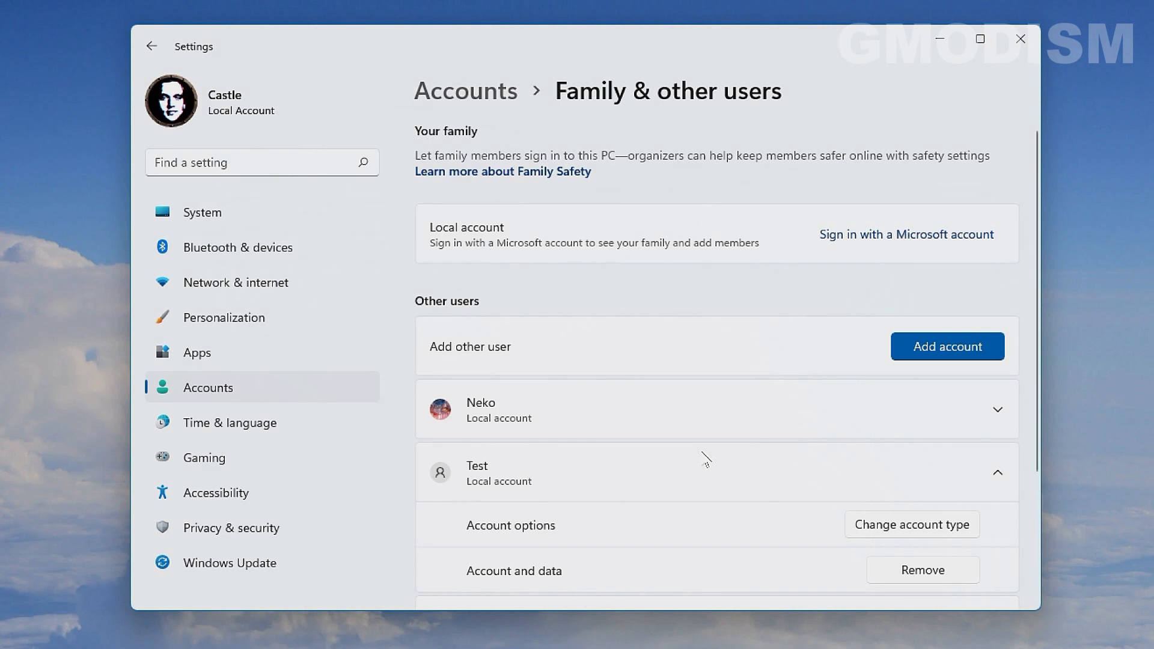
scroll(705, 460, "down", 2)
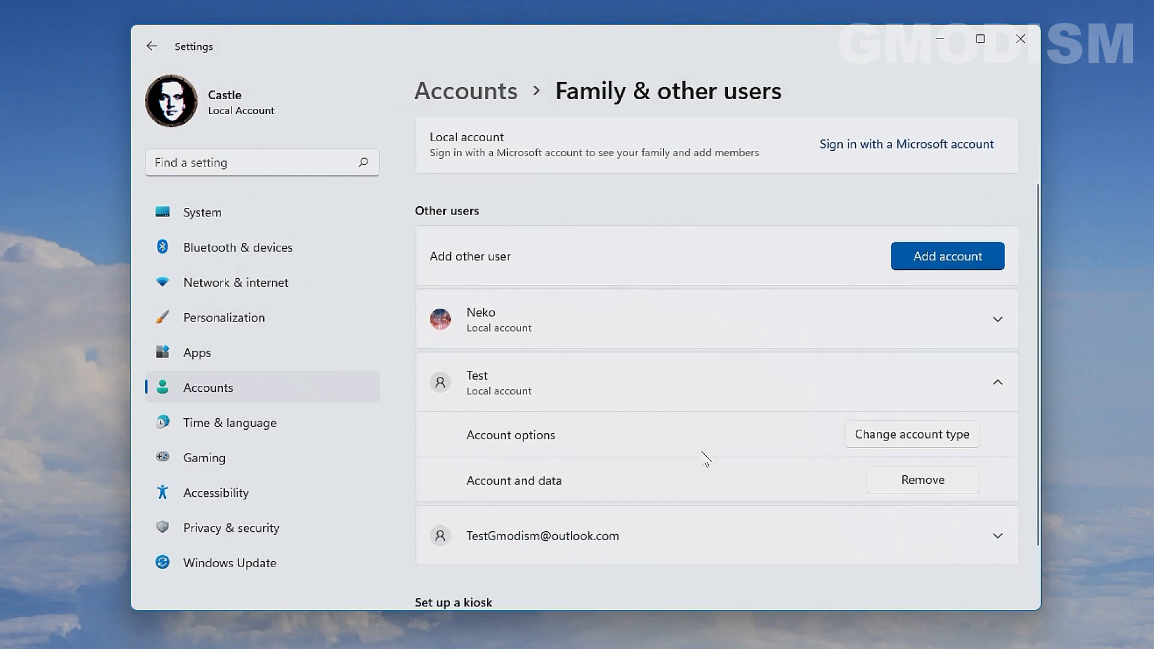
scroll(754, 471, "down", 1)
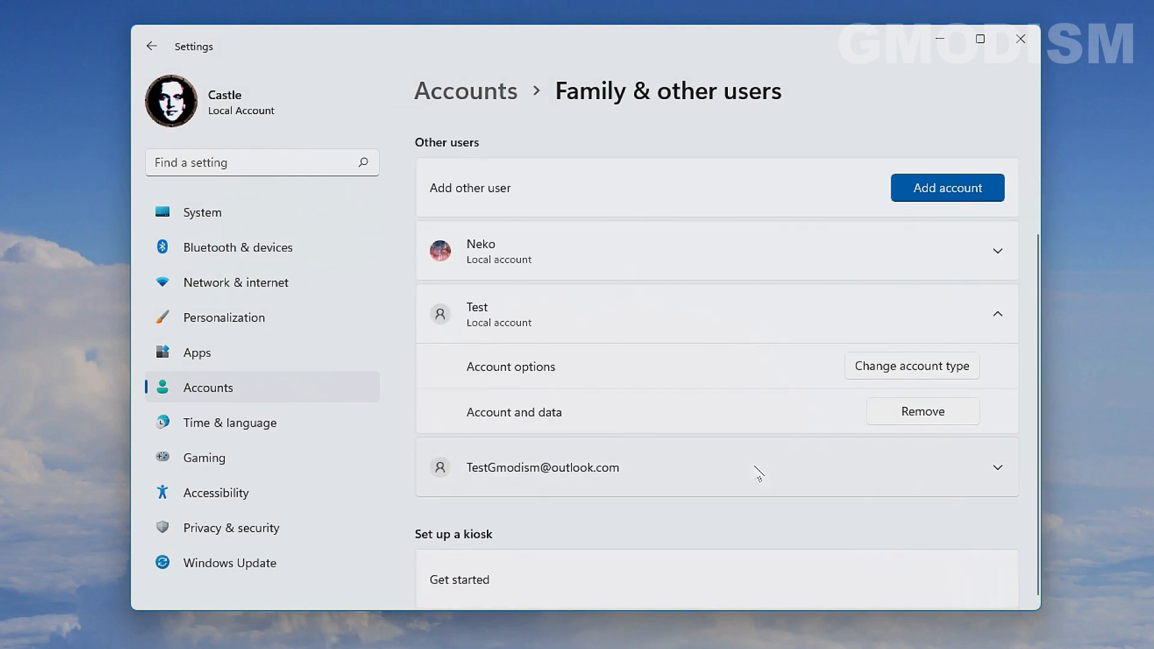
left_click(928, 479)
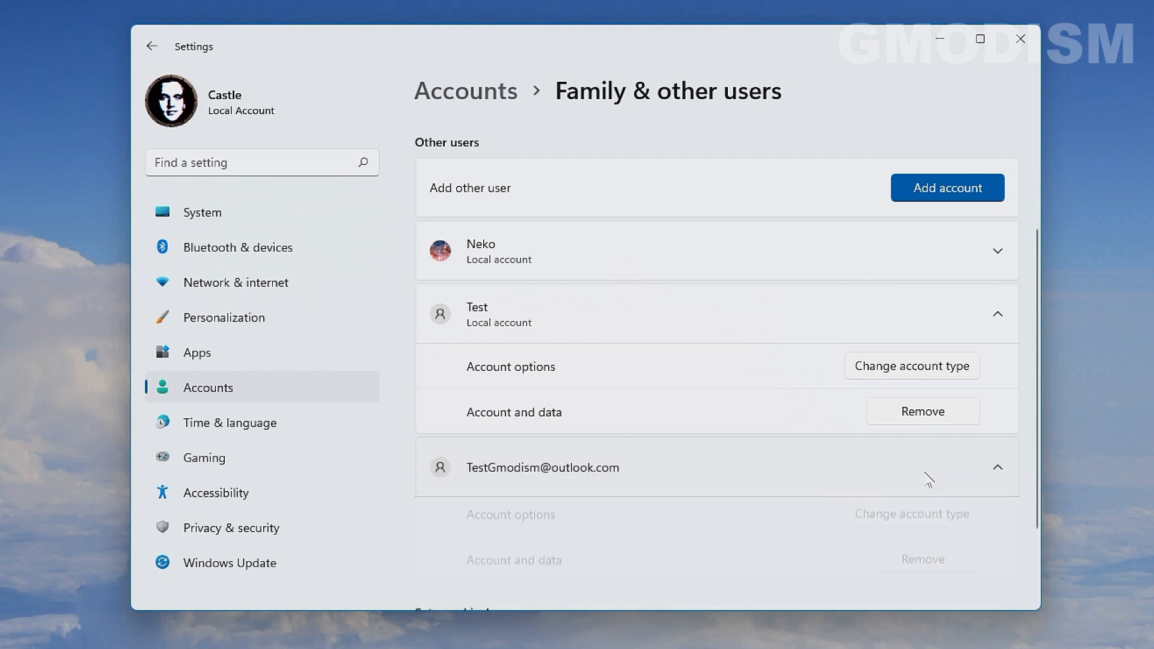
scroll(837, 482, "down", 2)
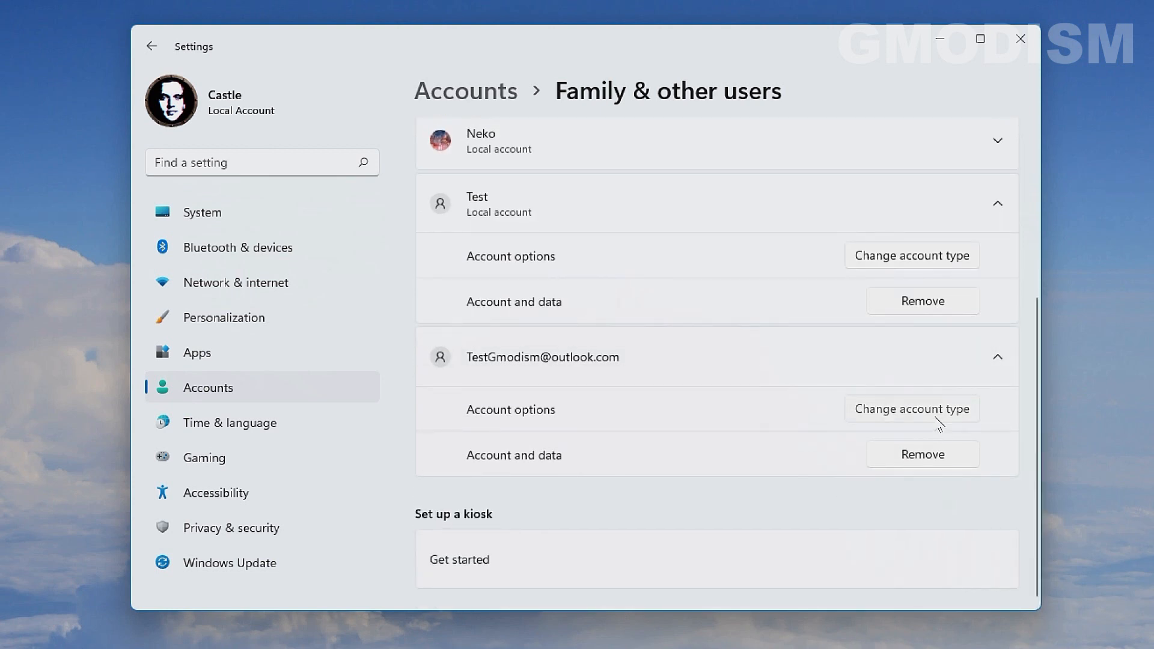
left_click(936, 418)
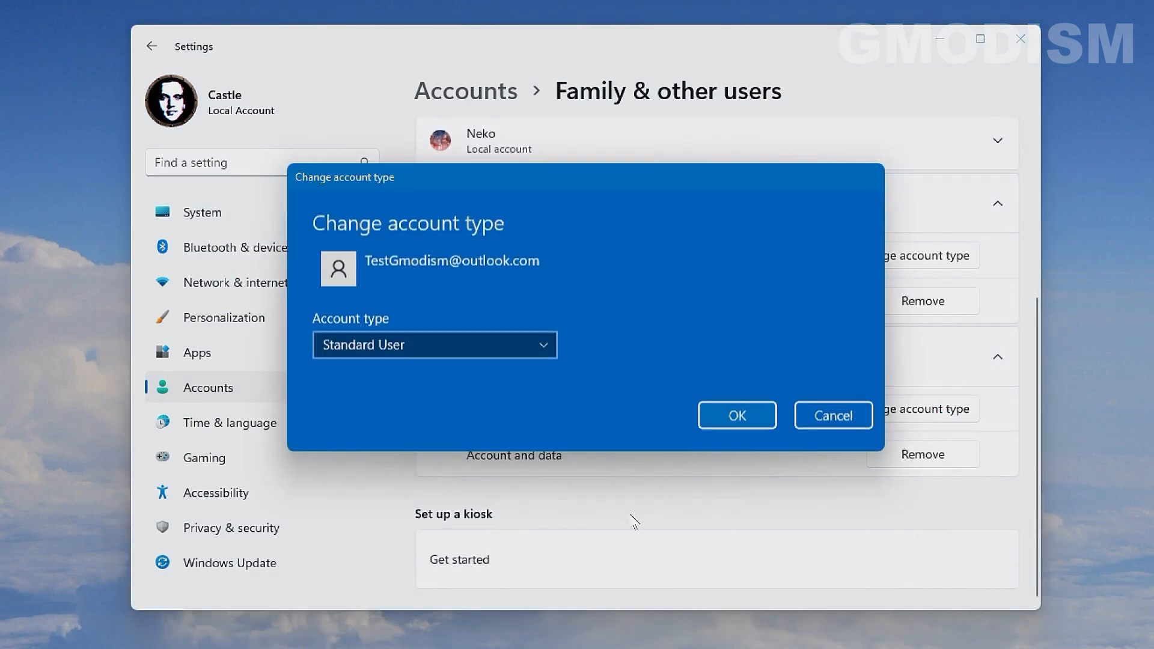
left_click(505, 350)
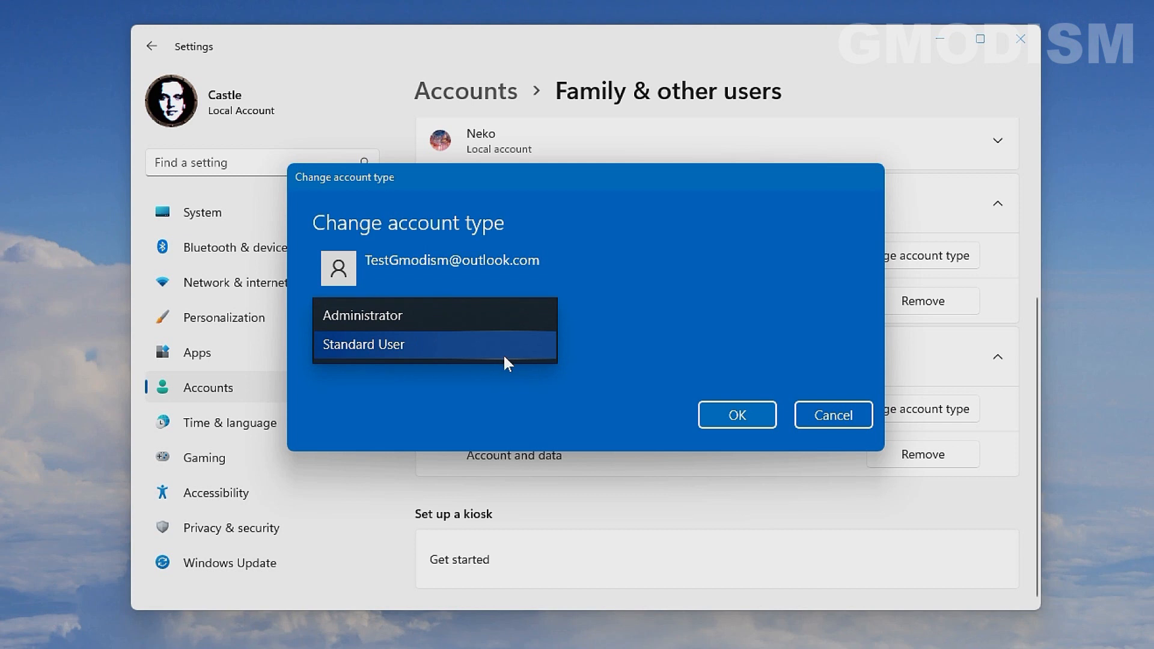
left_click(781, 346)
left_click(852, 419)
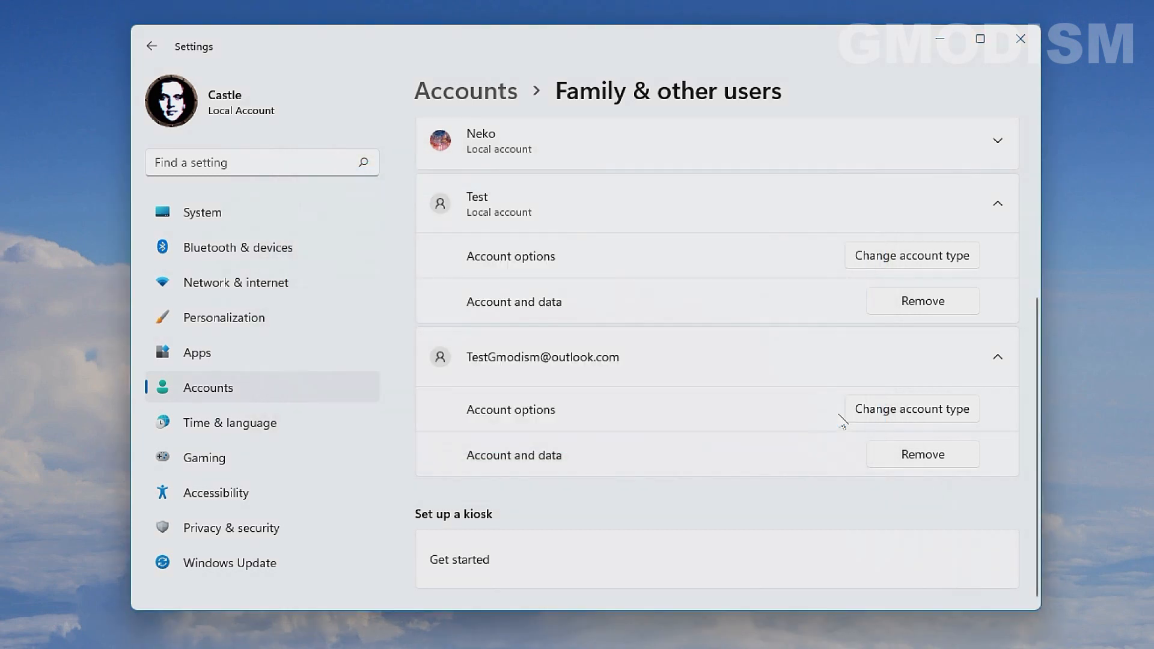
scroll(836, 475, "up", 4)
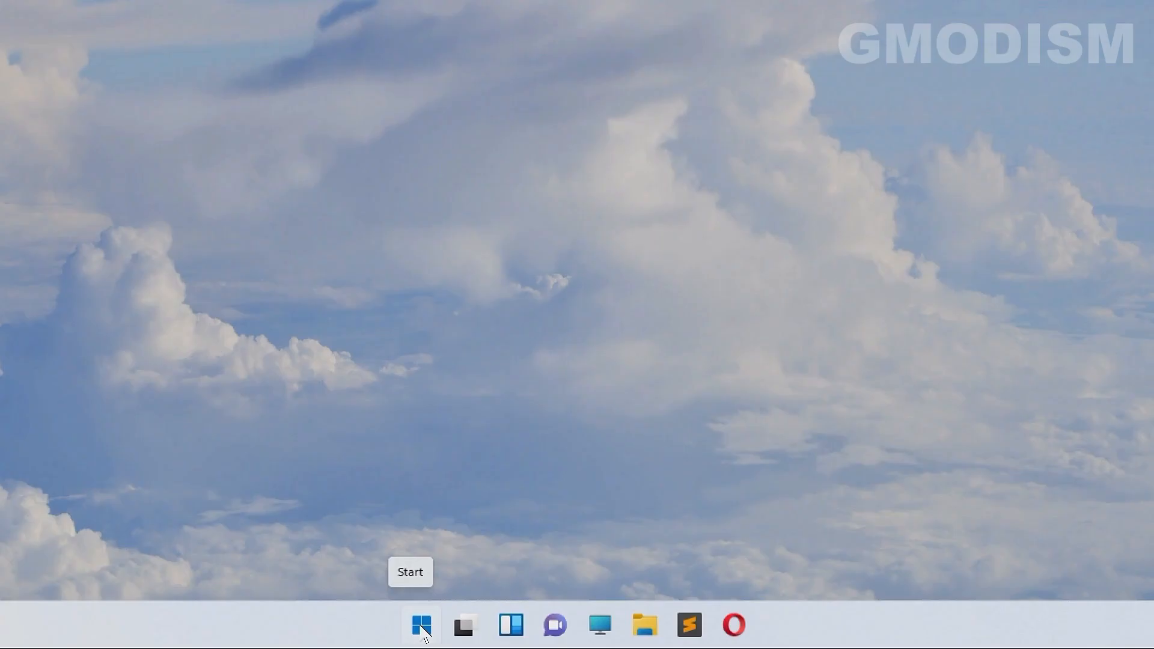
- Launch Settings from the Start right-click menu and go to Accounts › Family & other users
right_click(422, 628)
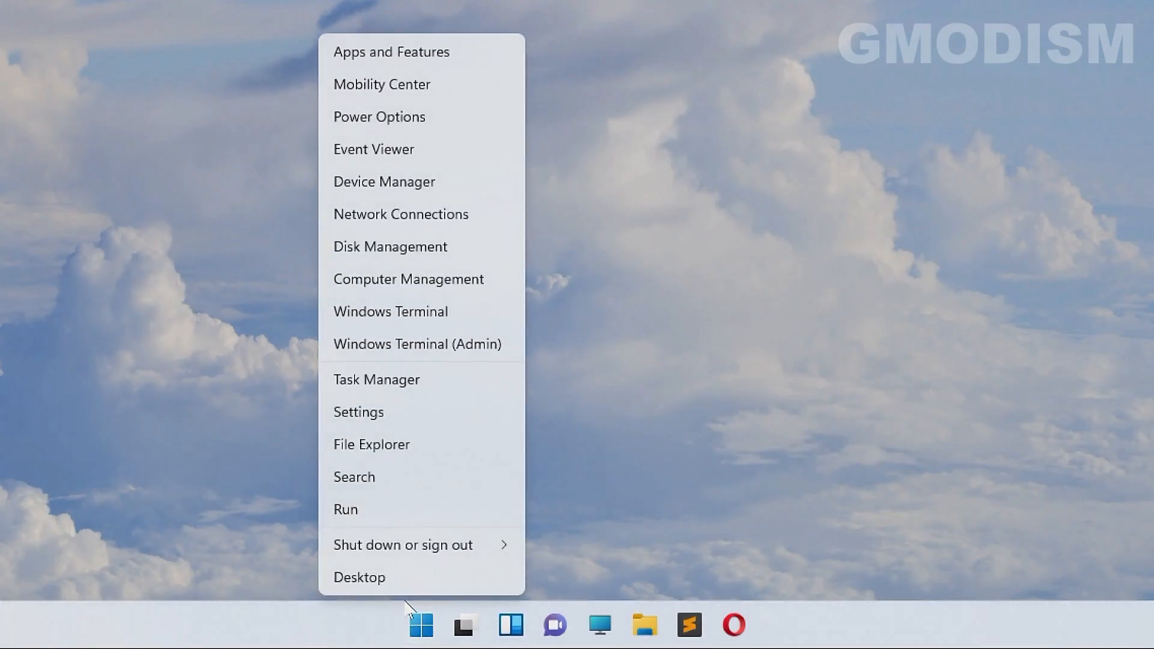
left_click(400, 415)
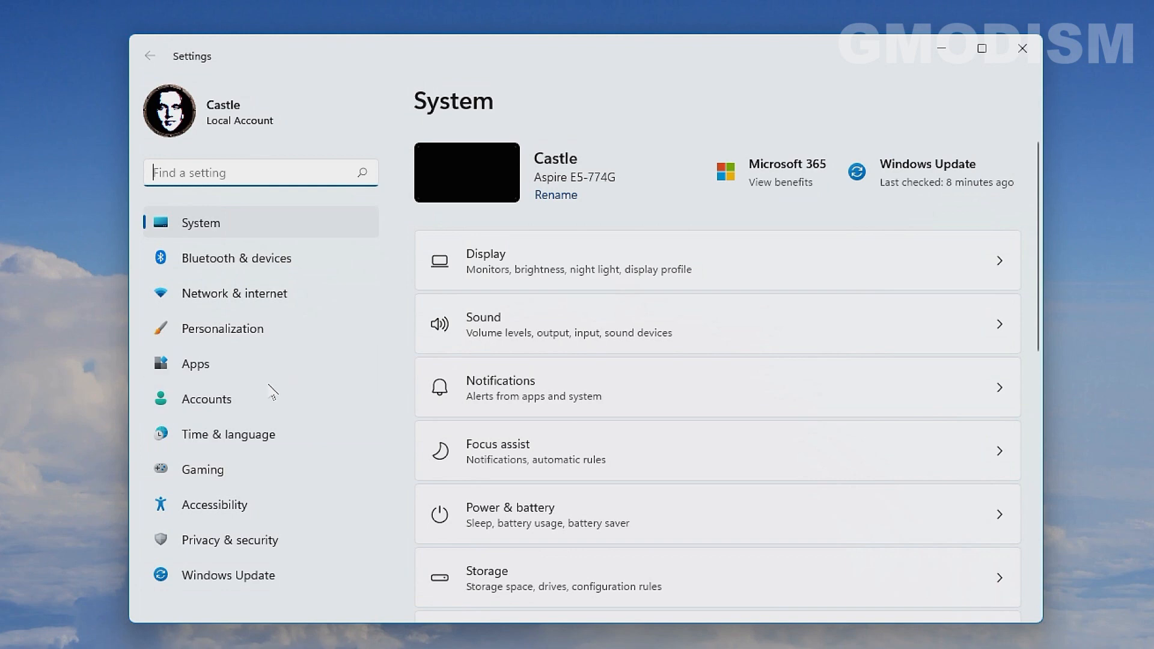
left_click(258, 399)
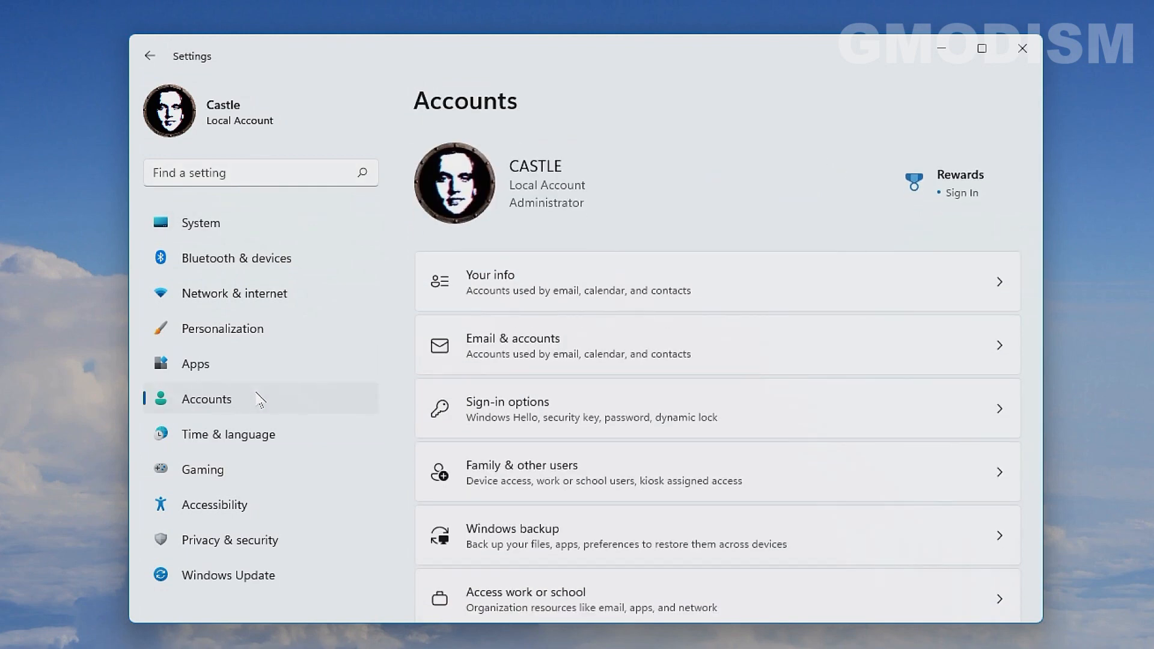
scroll(724, 465, "down", 1)
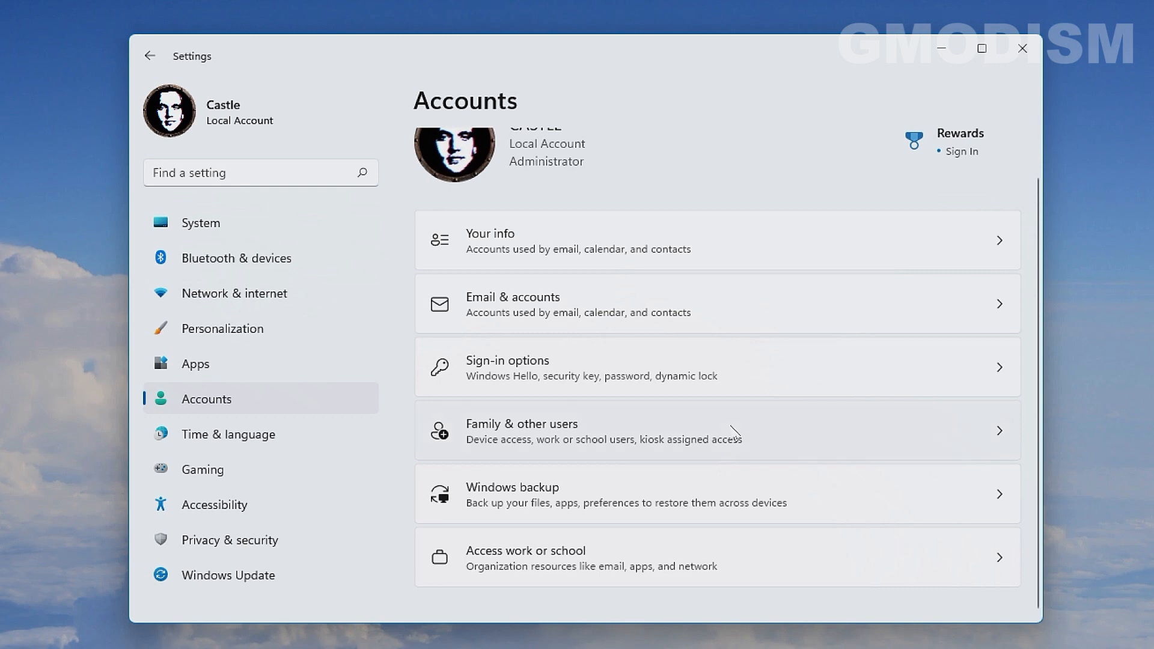
left_click(734, 433)
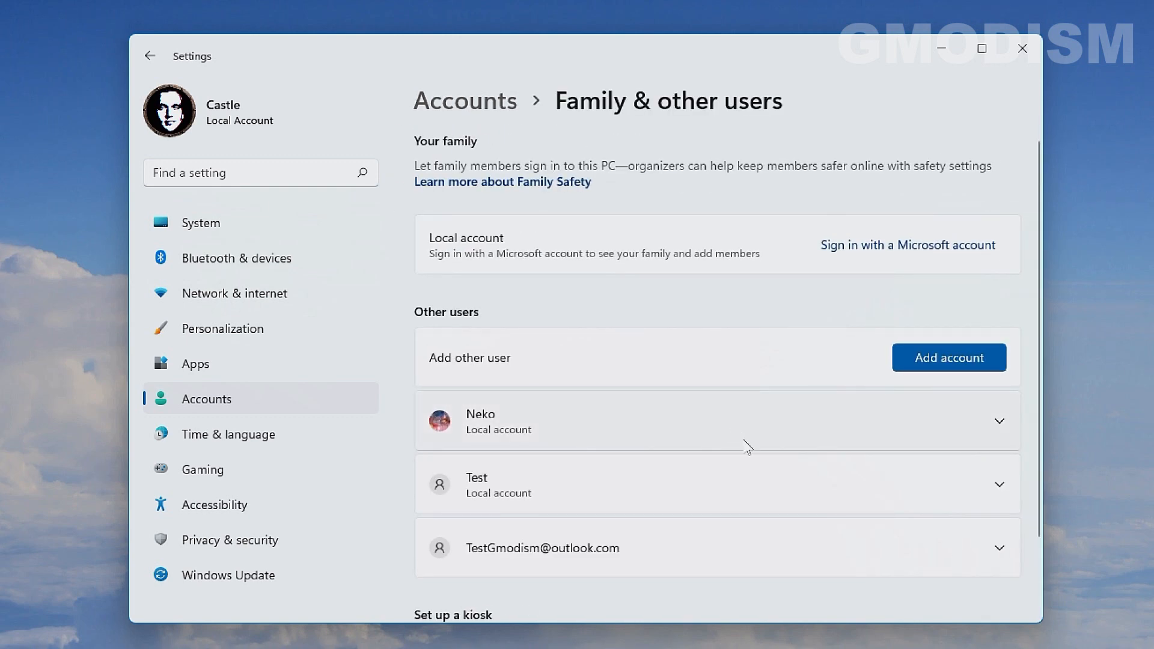
- Begin removing the Microsoft account, then cancel and collapse its options
scroll(745, 445, "down", 3)
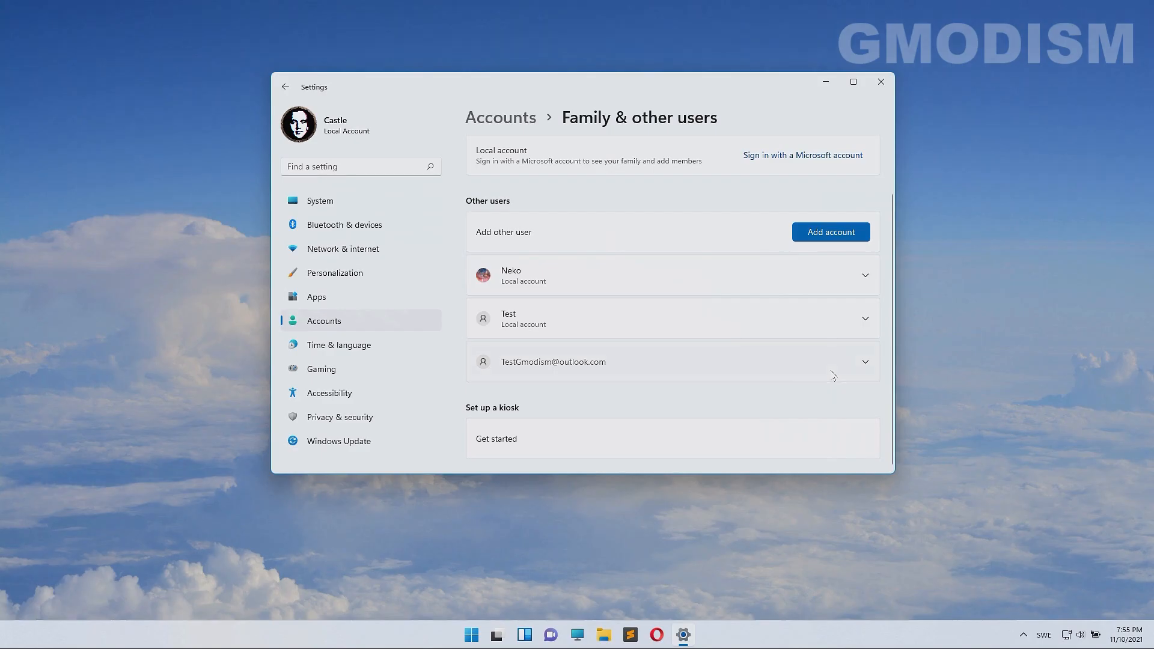
left_click(954, 479)
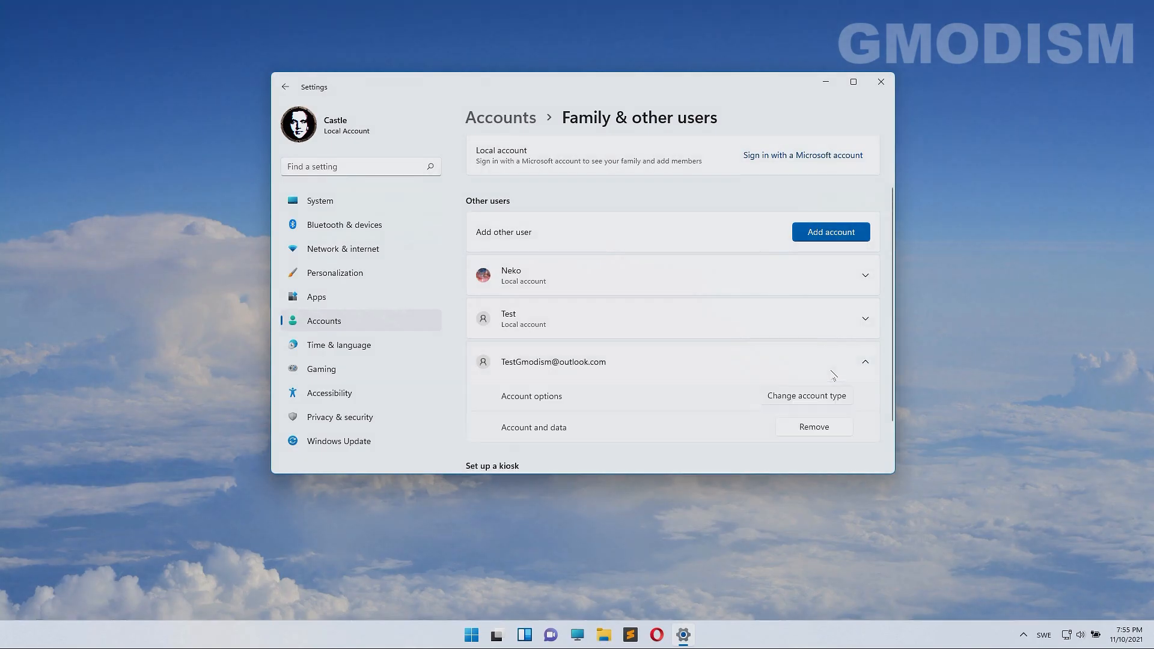
left_click(814, 427)
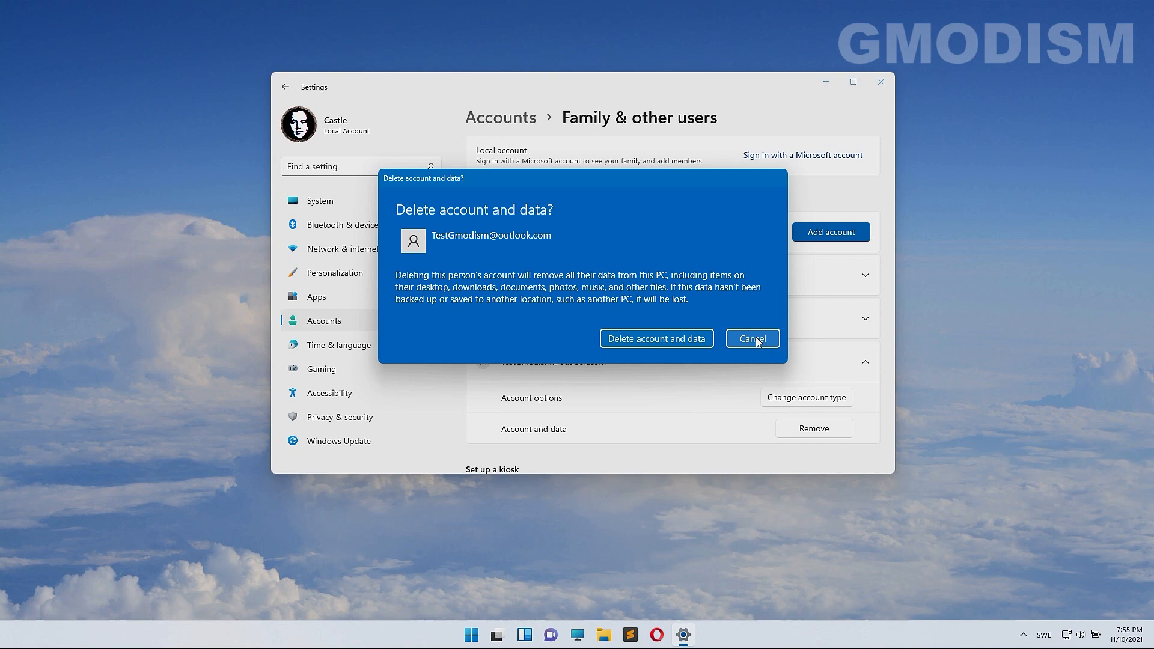
left_click(756, 340)
left_click(748, 363)
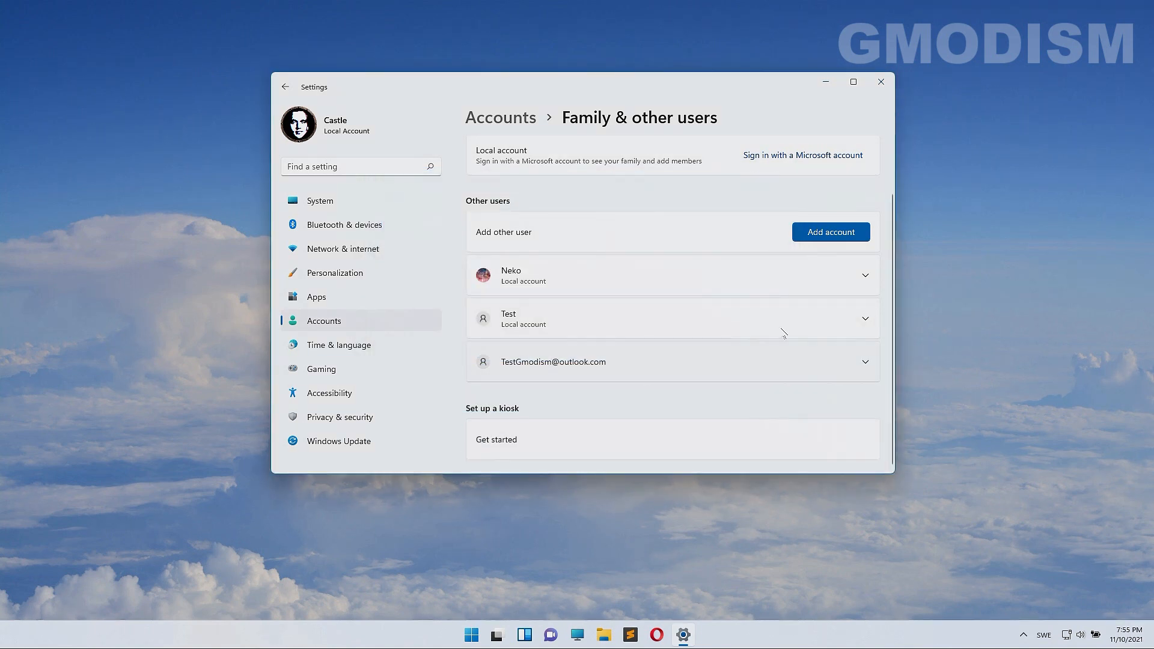
scroll(729, 351, "up", 2)
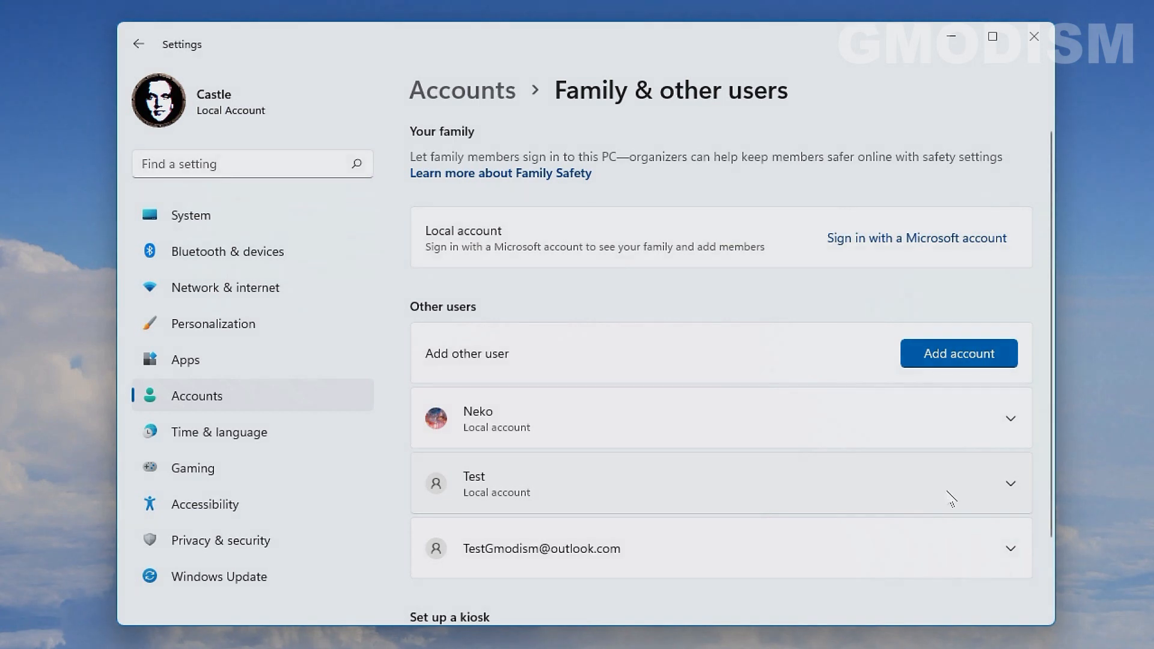
- Remove the Test account with its data, then close Settings
left_click(827, 389)
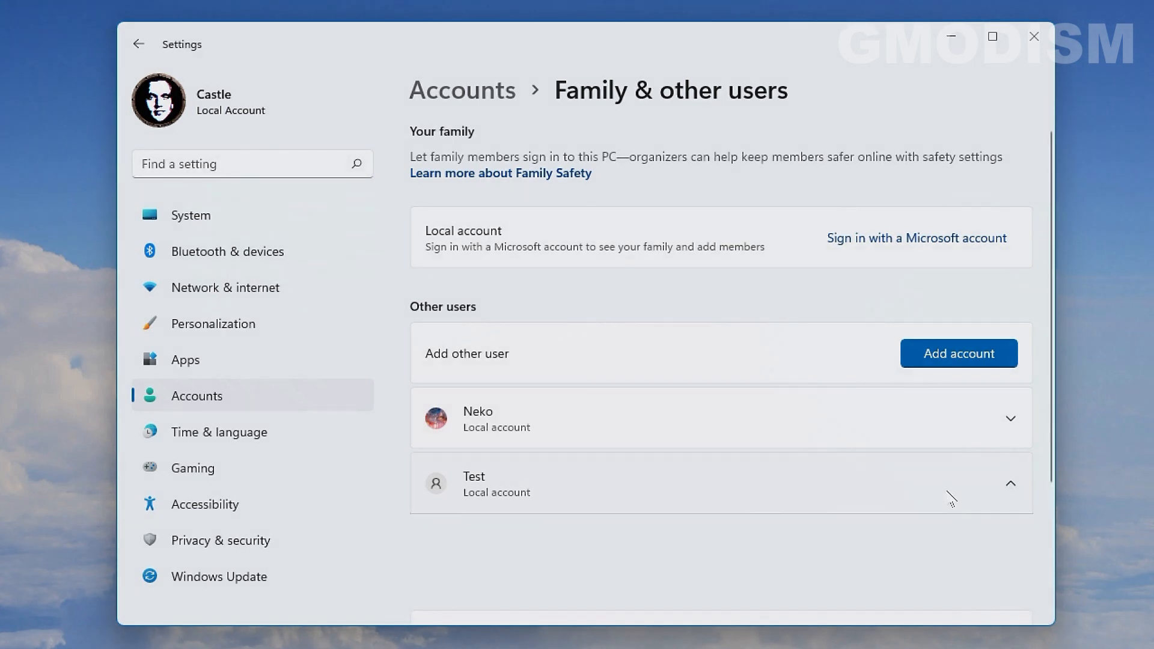
scroll(719, 391, "down", 2)
scroll(788, 497, "down", 2)
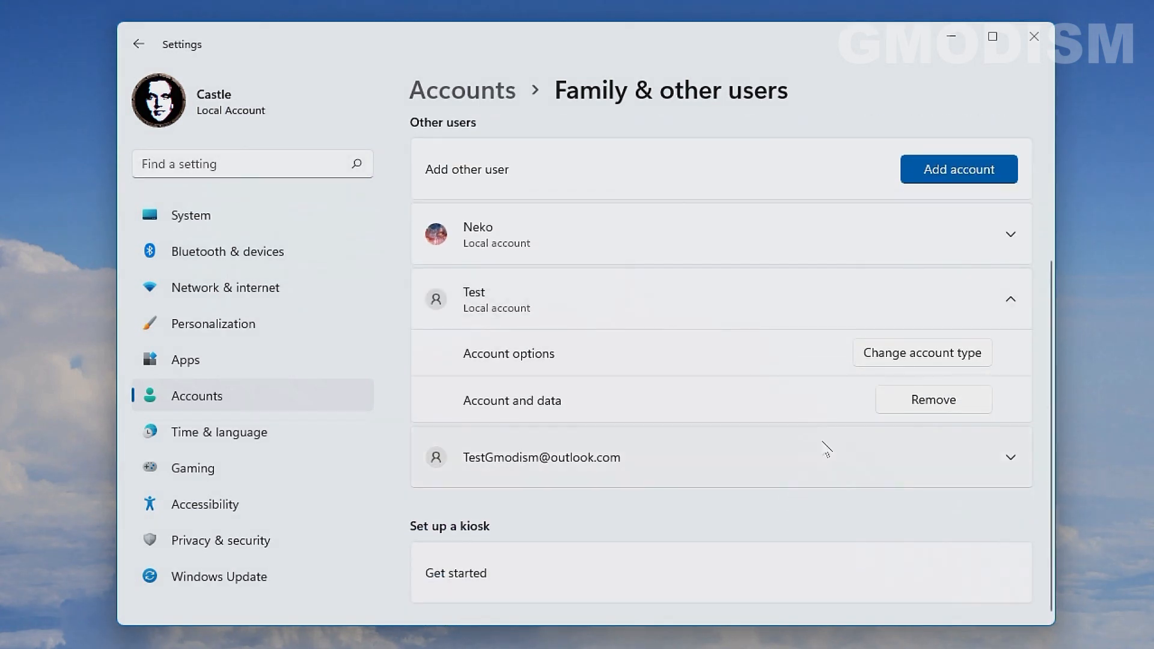
left_click(965, 403)
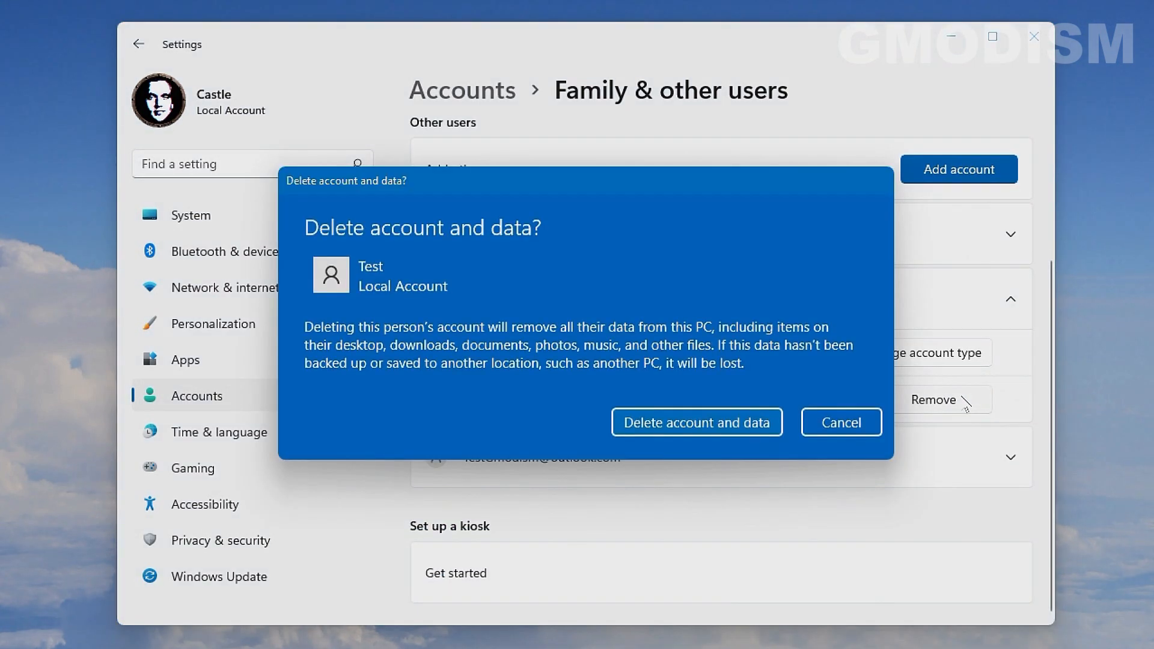
left_click(670, 423)
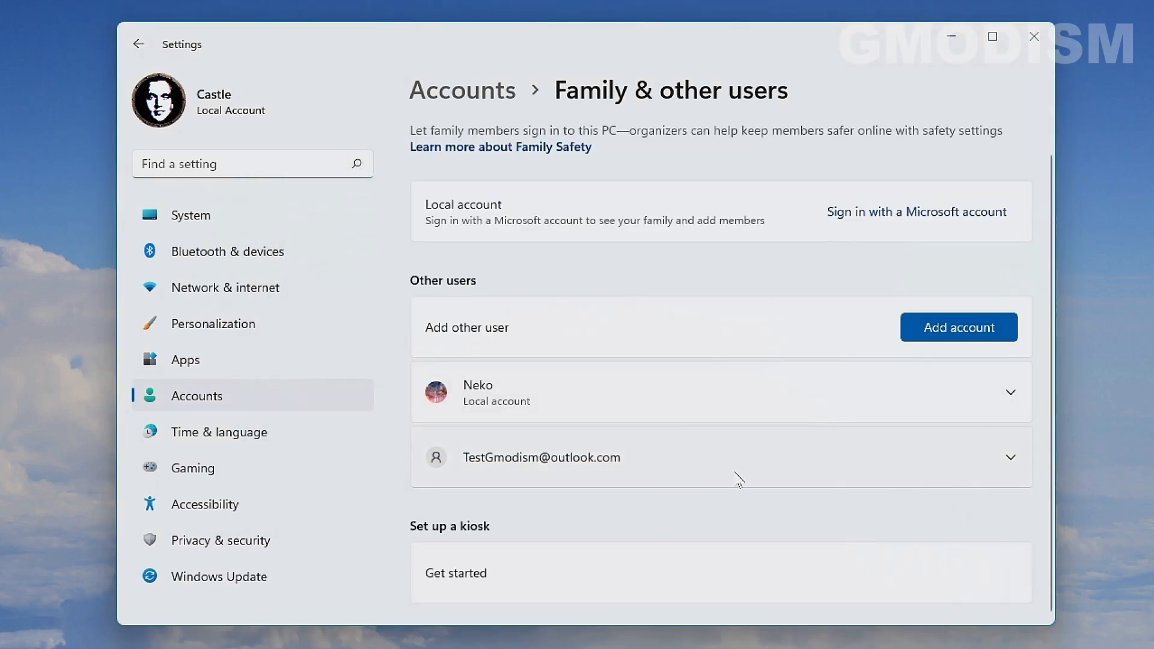
left_click(1033, 36)
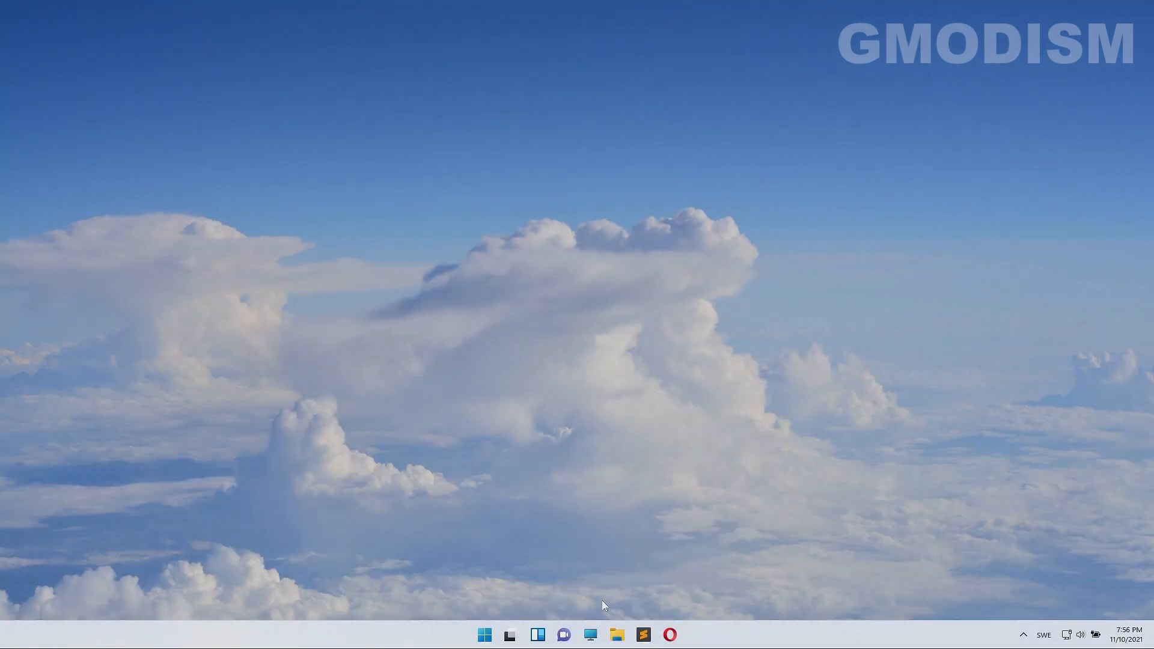
- In File Explorer, go to Acer (C:) › Users, delete defaultuser0, and close the window
left_click(616, 635)
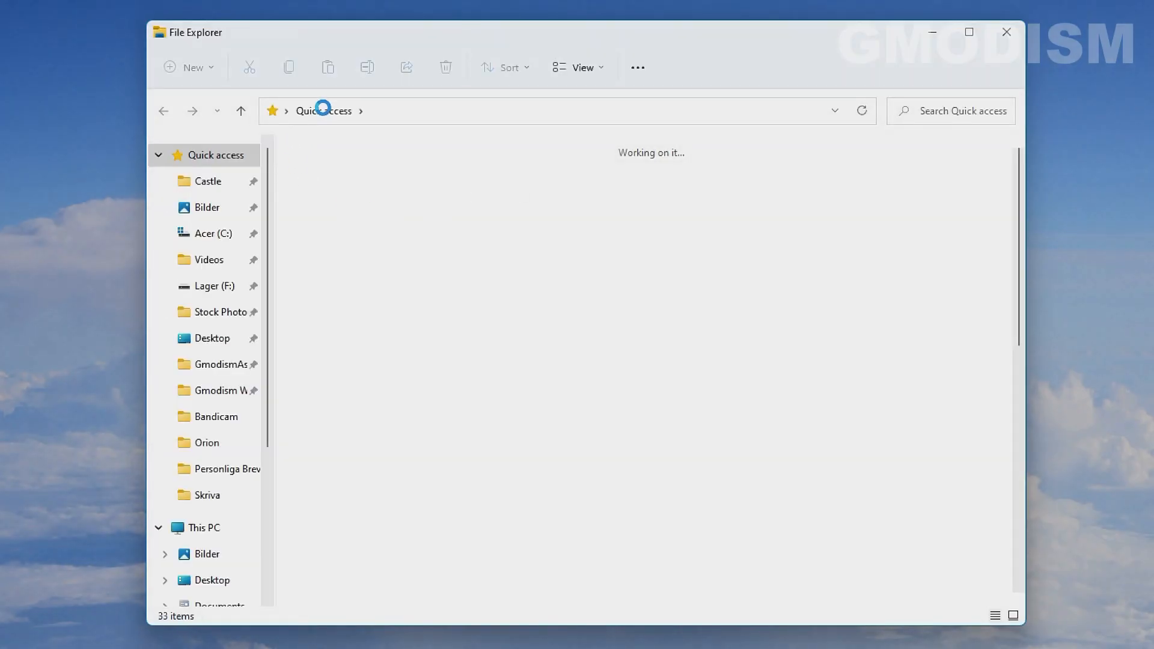
left_click(204, 233)
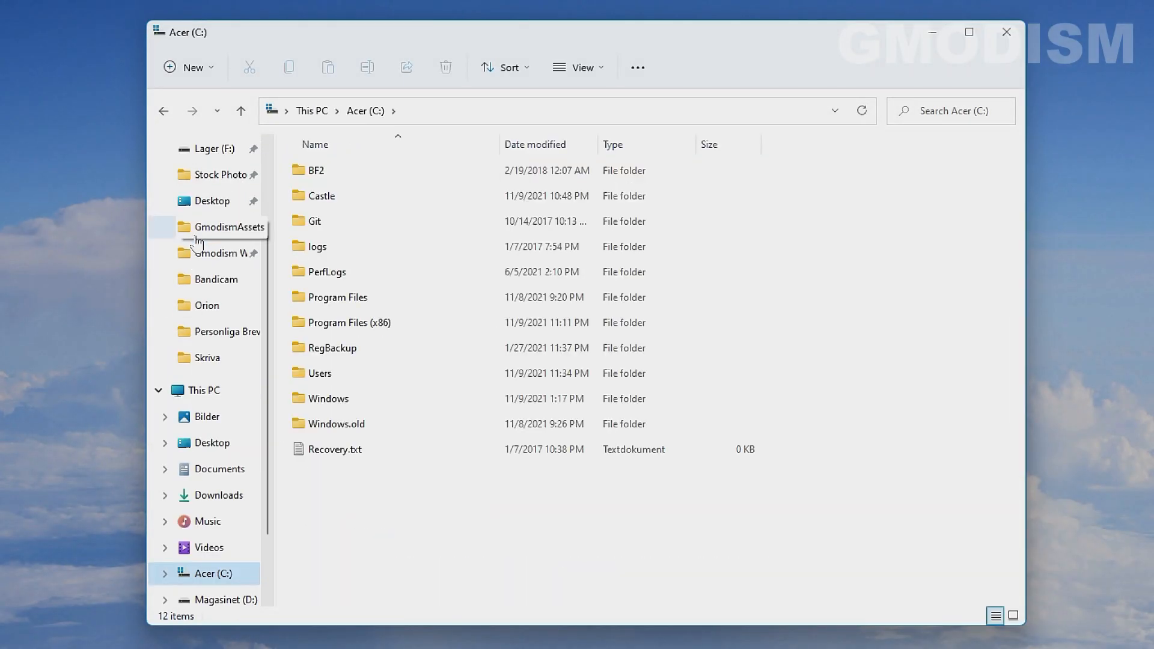
double_click(324, 374)
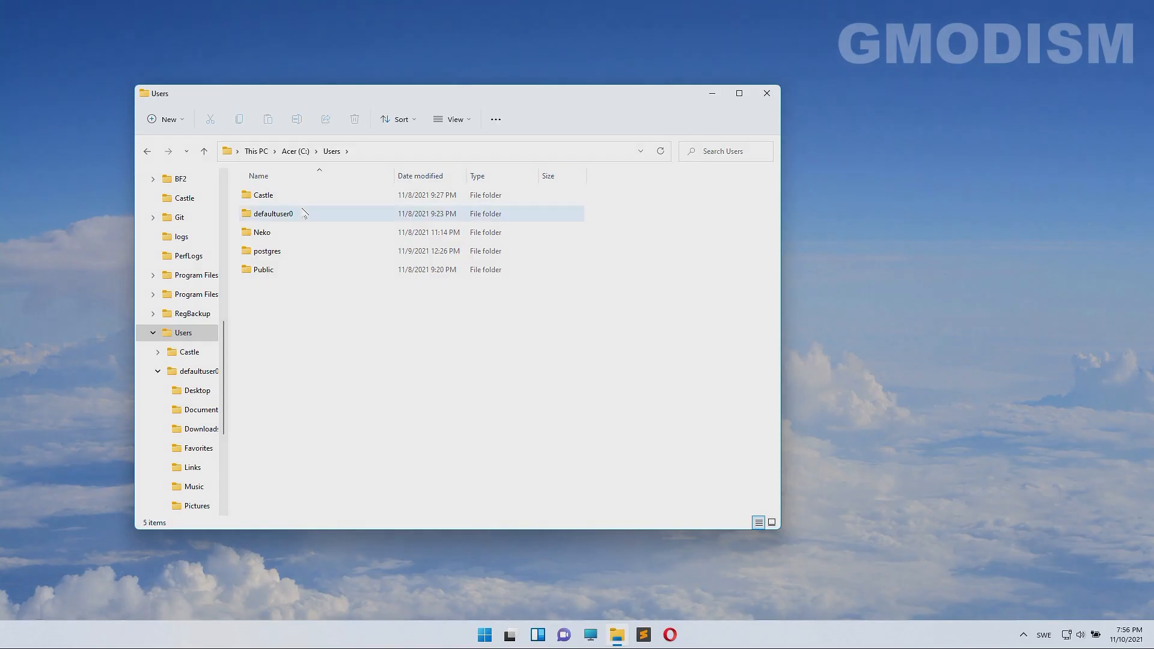
left_click(371, 194)
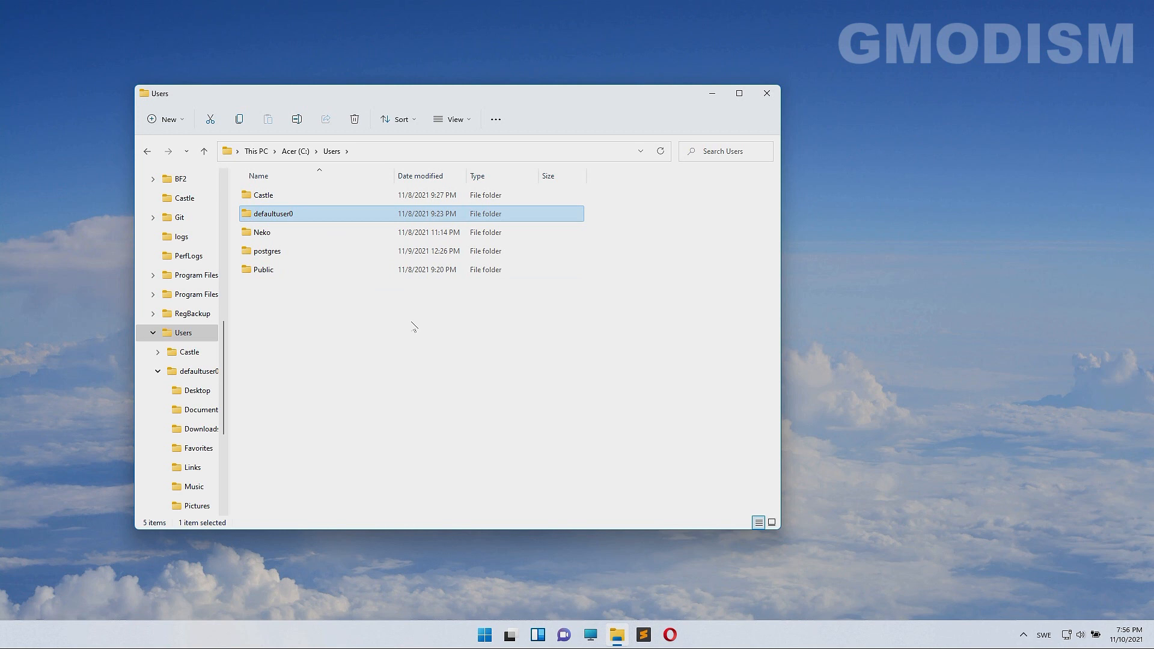
key("Delete")
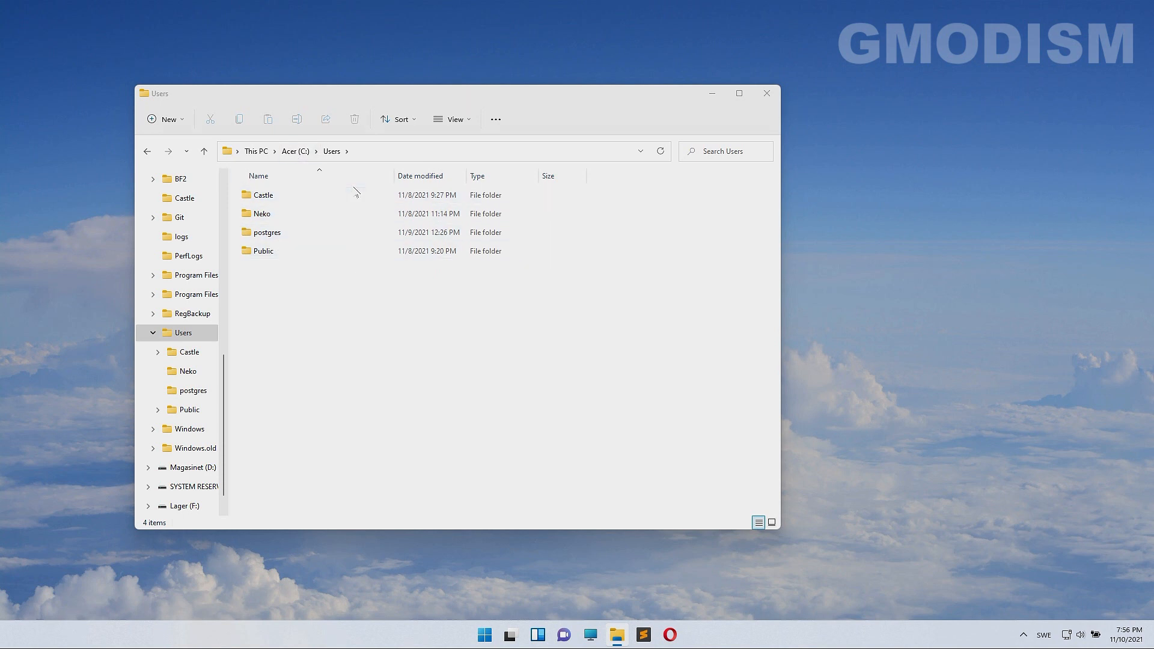
left_click(767, 93)
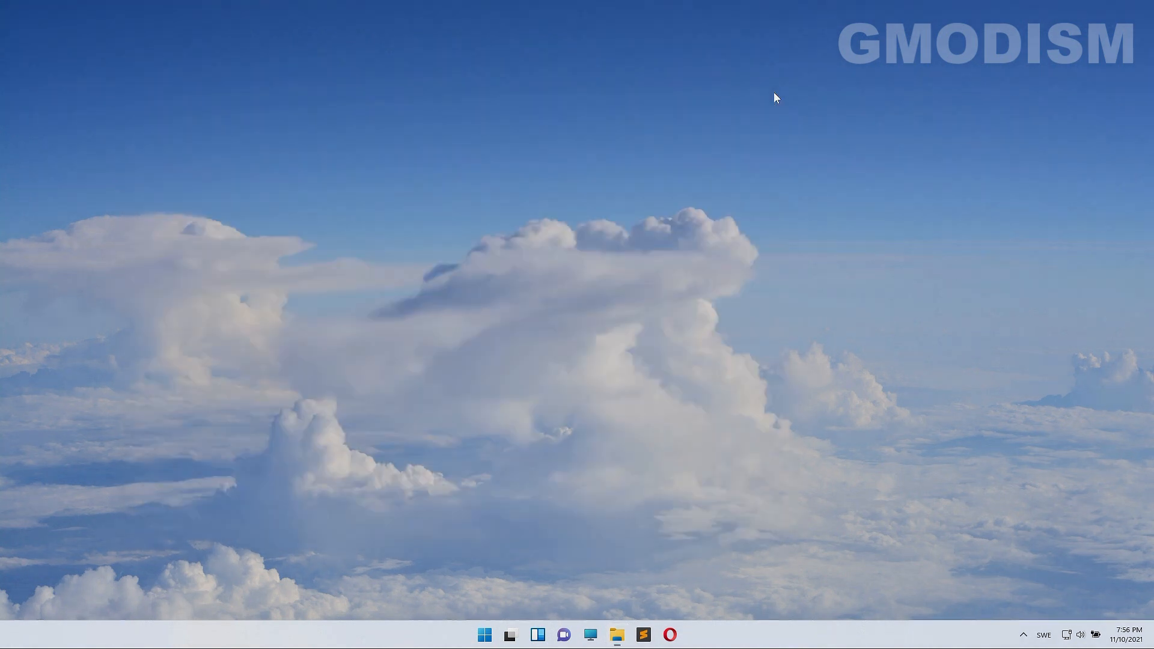